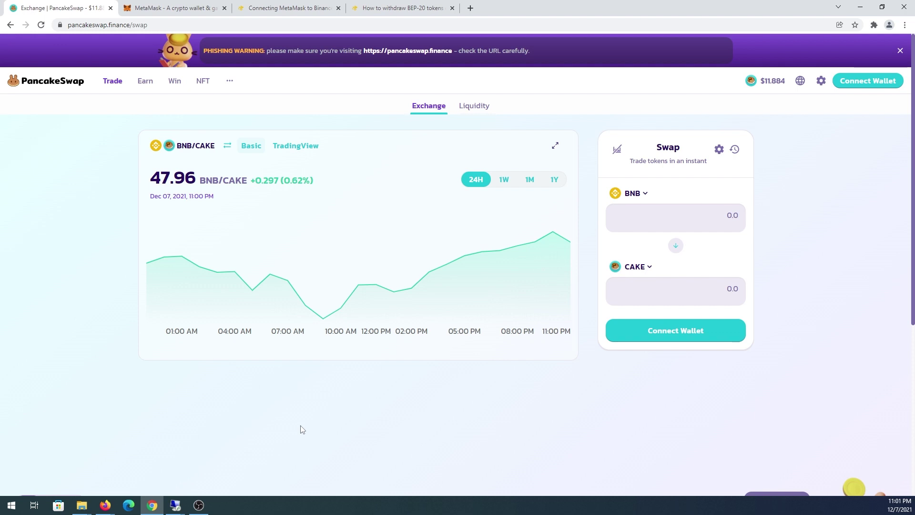
Install MetaMask for Chrome from metamask.io through the Chrome Web Store.
{"action": "left_click", "coordinate": [153, 11]}
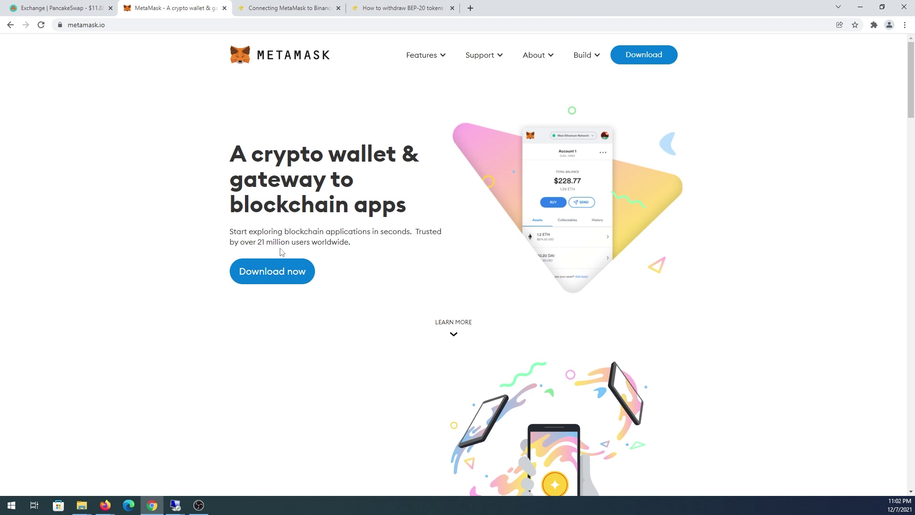
{"action": "left_click", "coordinate": [289, 278]}
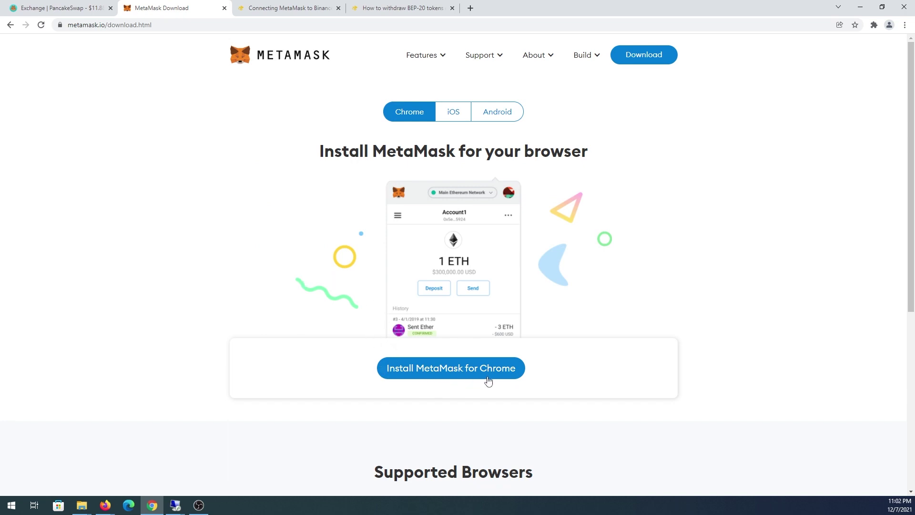
{"action": "left_click", "coordinate": [459, 372]}
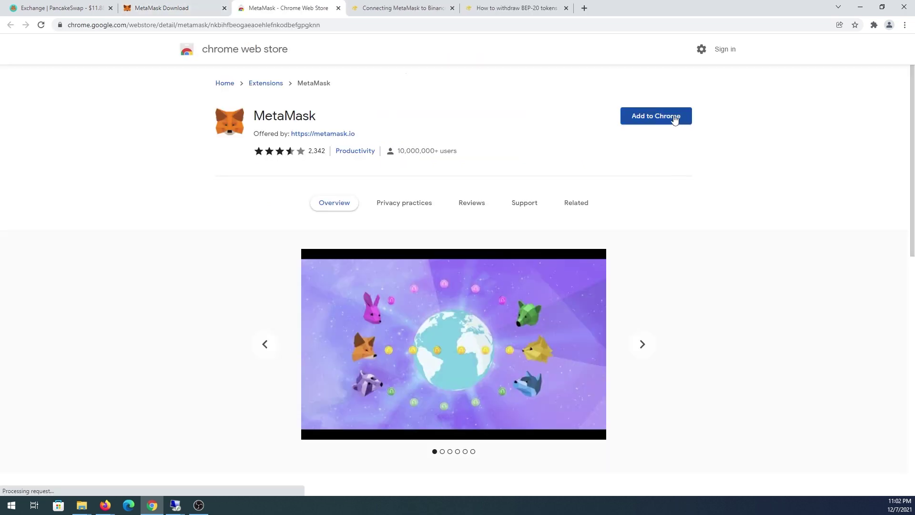
{"action": "left_click", "coordinate": [674, 118]}
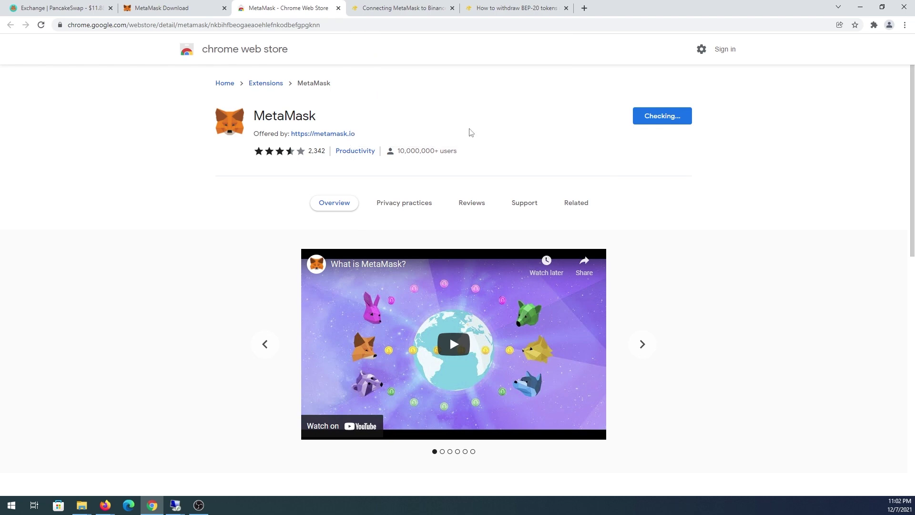
{"action": "left_click", "coordinate": [473, 131]}
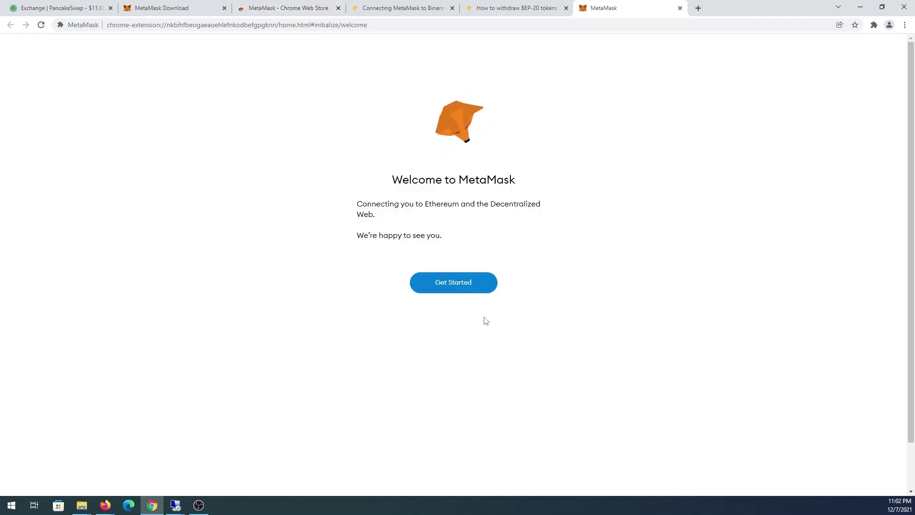
Start a new MetaMask wallet, accept the terms, and set and confirm its password.
{"action": "left_click", "coordinate": [465, 289]}
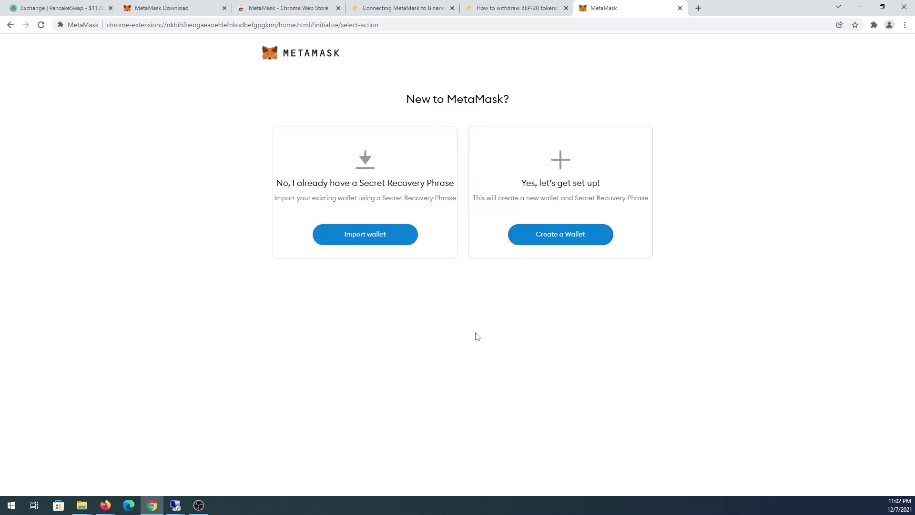
{"action": "left_click", "coordinate": [566, 243]}
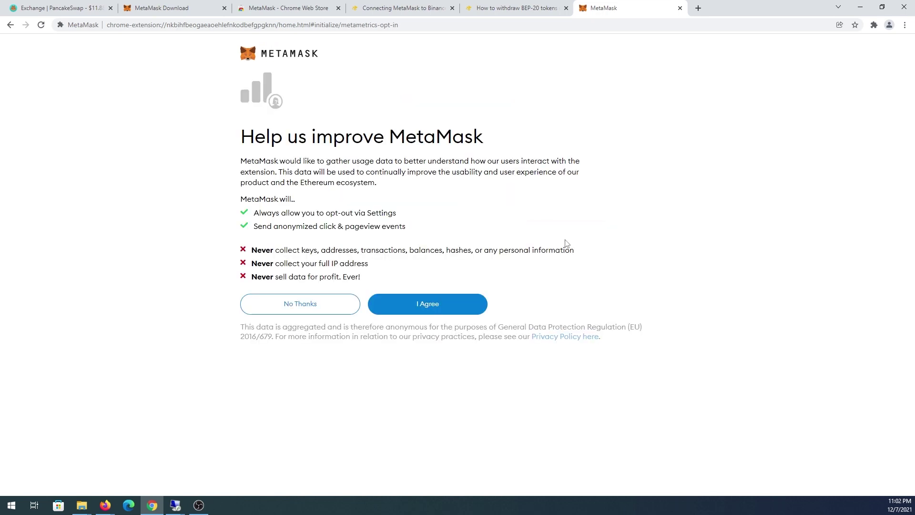
{"action": "left_click", "coordinate": [427, 306]}
{"action": "key", "text": "ctrl+v"}
{"action": "key", "text": "Tab"}
{"action": "key", "text": "ctrl+v"}
{"action": "left_click", "coordinate": [289, 234]}
{"action": "left_click", "coordinate": [324, 268]}
{"action": "left_click", "coordinate": [287, 346]}
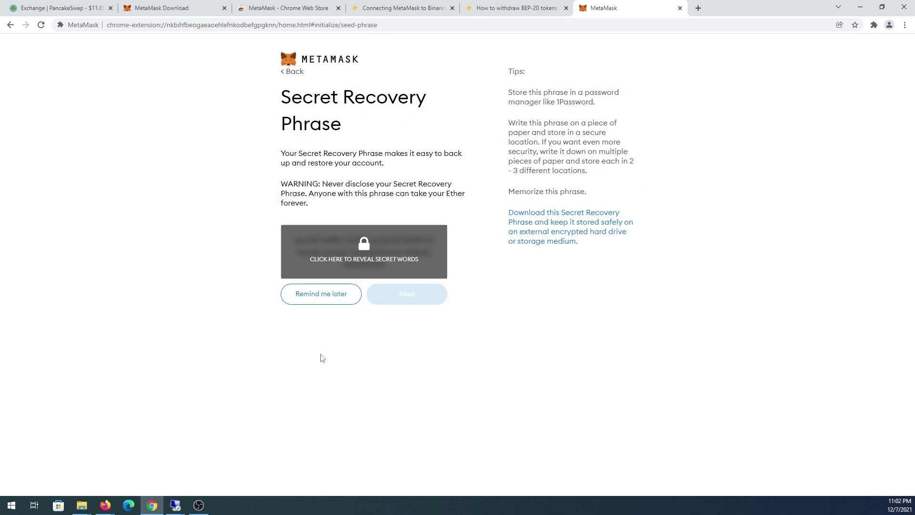
Reveal the secret recovery phrase and save a copy of it in Notepad.
{"action": "left_click", "coordinate": [373, 267]}
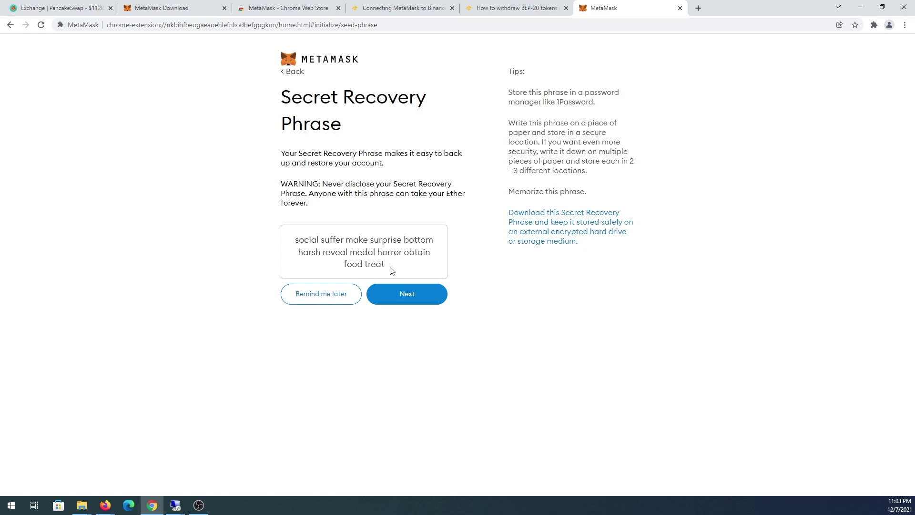
{"action": "left_click_drag", "start_coordinate": [386, 268], "coordinate": [281, 227]}
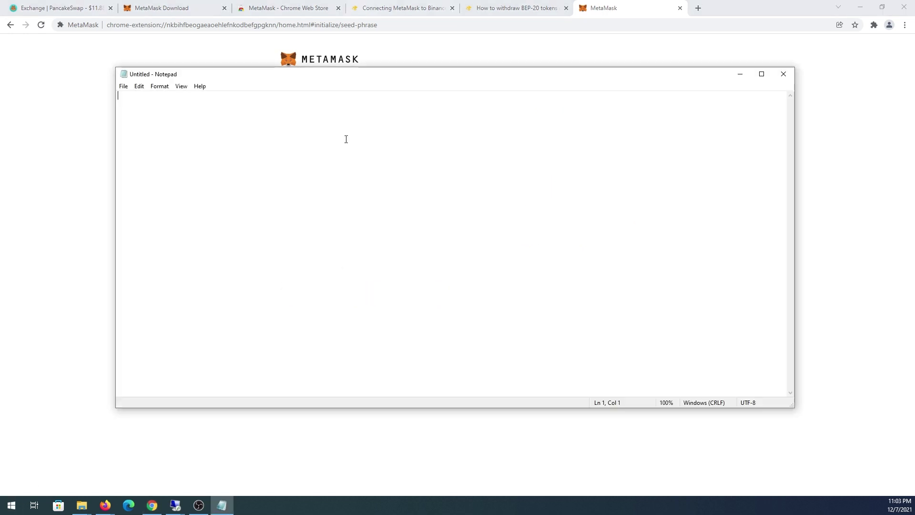
{"action": "key", "text": "ctrl+v"}
{"action": "left_click", "coordinate": [739, 73]}
{"action": "left_click", "coordinate": [409, 296]}
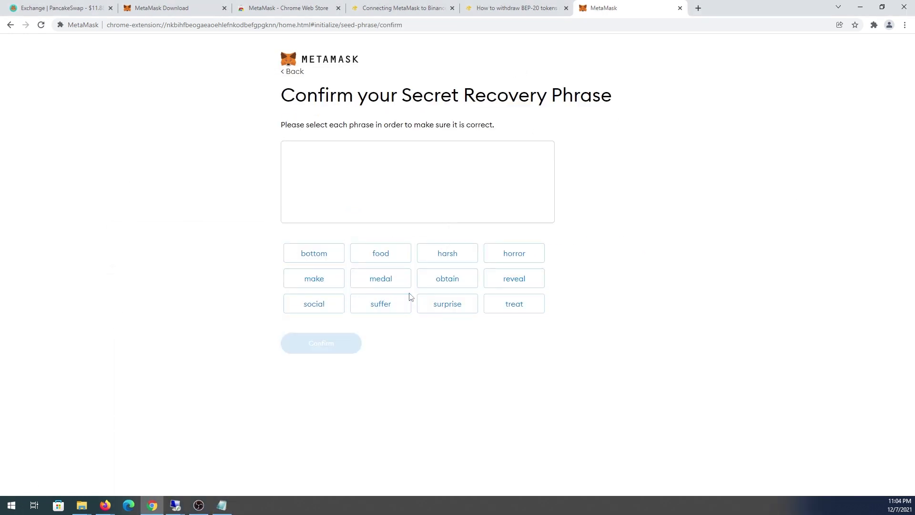
Confirm the recovery phrase by picking all the words in order, then finish setup.
{"action": "left_click", "coordinate": [224, 508]}
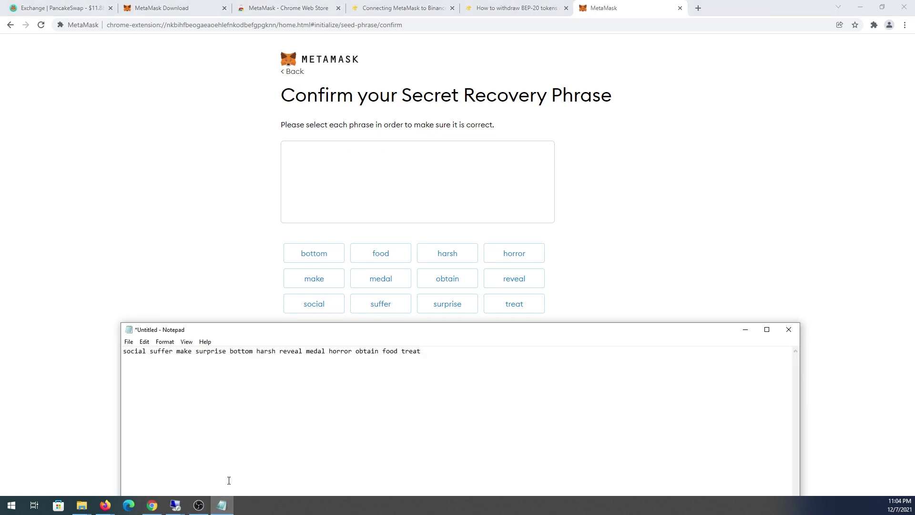
{"action": "left_click", "coordinate": [331, 308]}
{"action": "left_click", "coordinate": [380, 303]}
{"action": "left_click", "coordinate": [314, 279]}
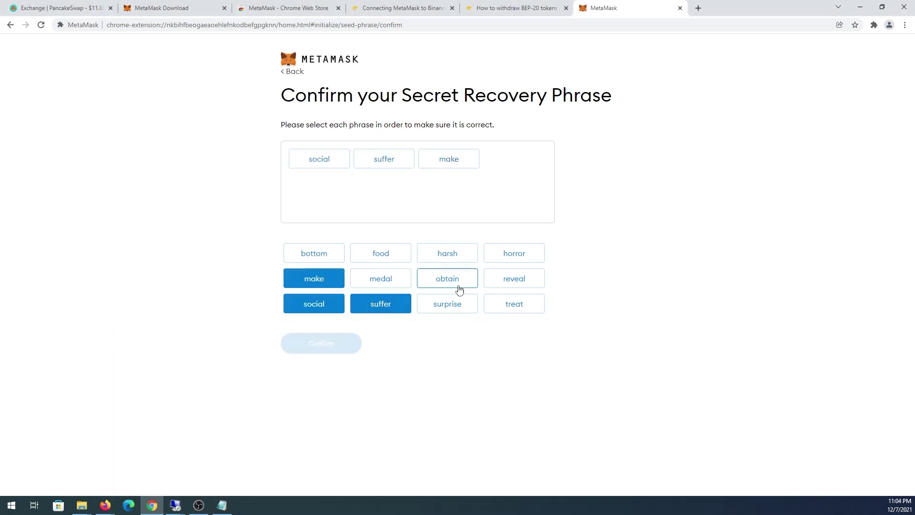
{"action": "left_click", "coordinate": [459, 301]}
{"action": "left_click", "coordinate": [314, 253]}
{"action": "left_click", "coordinate": [447, 253]}
{"action": "left_click", "coordinate": [514, 278]}
{"action": "left_click", "coordinate": [380, 278]}
{"action": "left_click", "coordinate": [514, 253]}
{"action": "left_click", "coordinate": [447, 278]}
{"action": "left_click", "coordinate": [381, 253]}
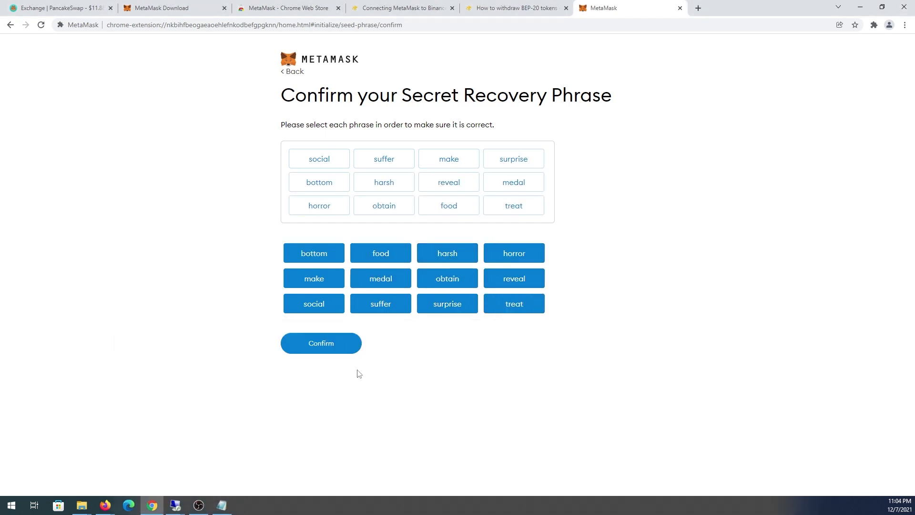
{"action": "left_click", "coordinate": [333, 343]}
{"action": "left_click", "coordinate": [333, 337]}
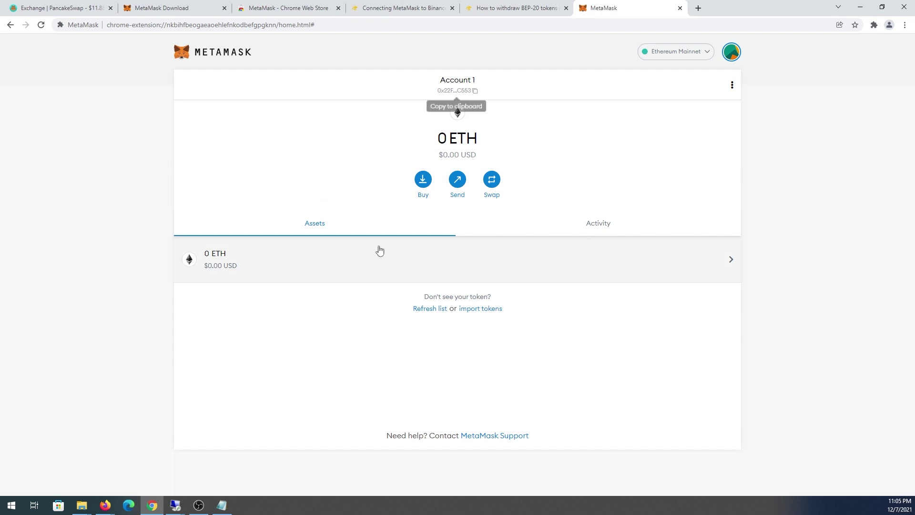
Pin MetaMask to the Chrome toolbar and open its popup showing Account 1 with 0 ETH.
{"action": "left_click", "coordinate": [875, 27]}
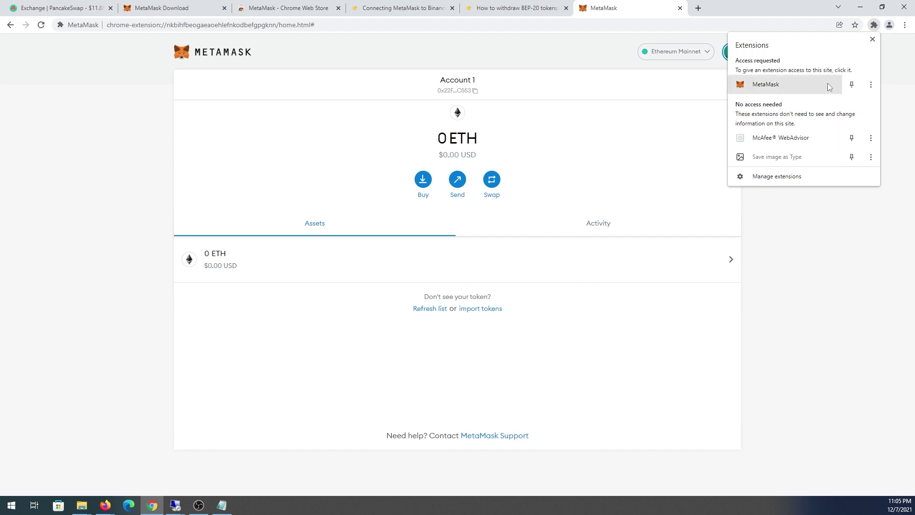
{"action": "left_click", "coordinate": [852, 84]}
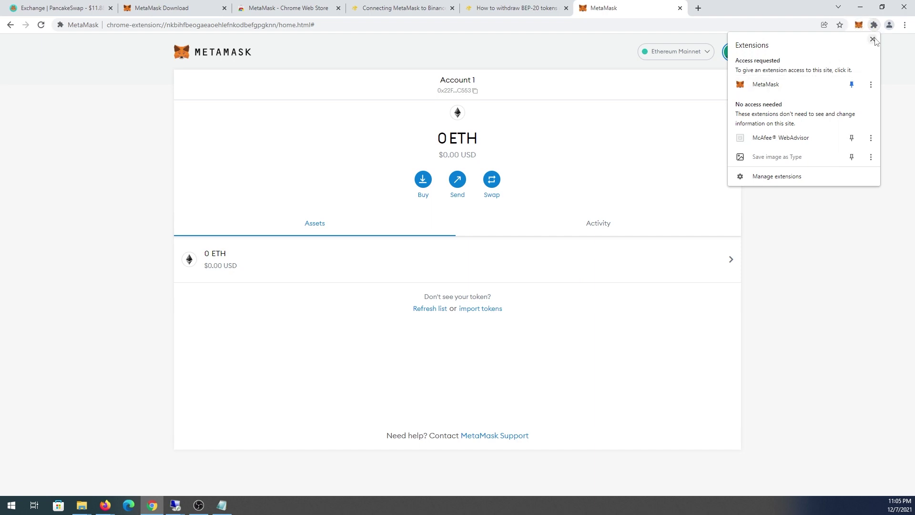
{"action": "left_click", "coordinate": [872, 39]}
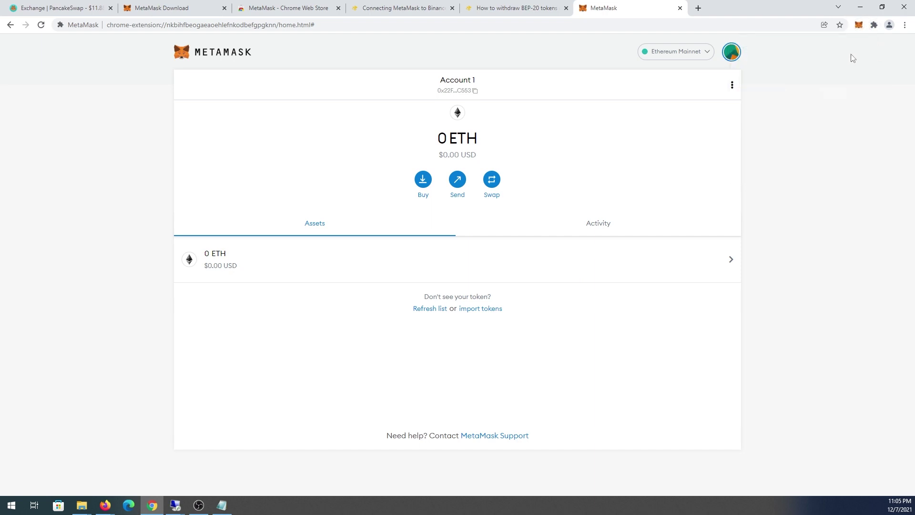
{"action": "left_click", "coordinate": [859, 26]}
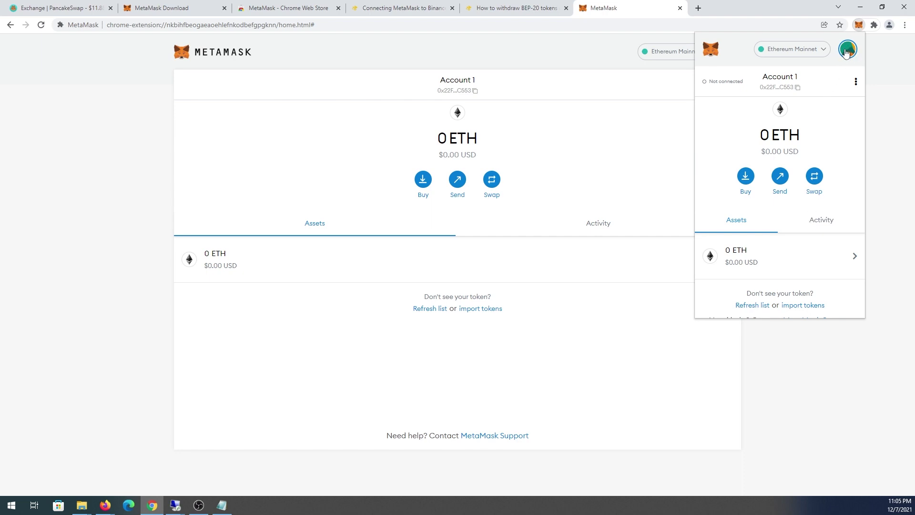
Open MetaMask's network settings and the Binance guide on connecting to Smart Chain.
{"action": "left_click", "coordinate": [846, 53]}
{"action": "left_click", "coordinate": [756, 226]}
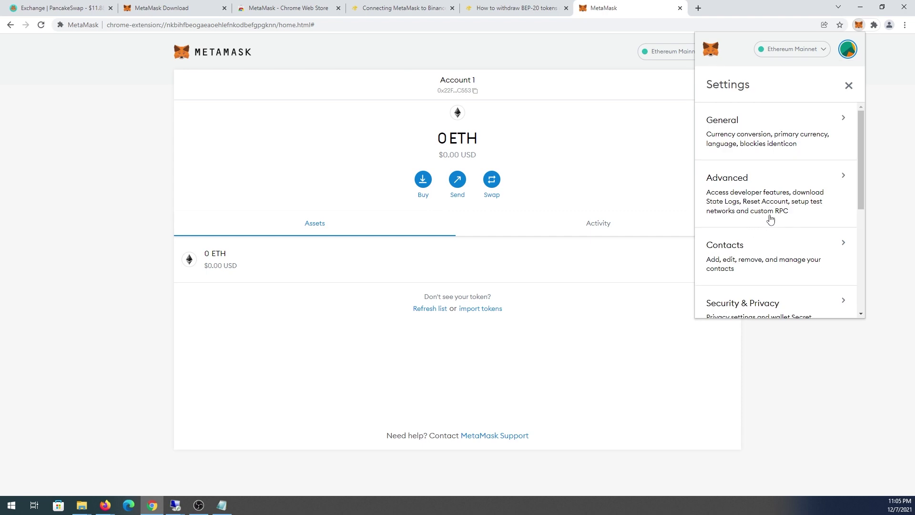
{"action": "scroll", "coordinate": [770, 220], "scroll_direction": "down", "scroll_amount": 5}
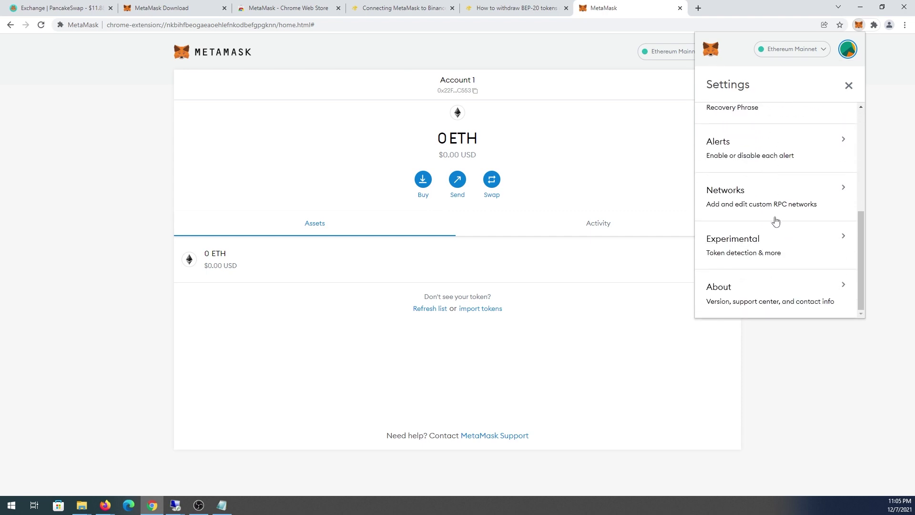
{"action": "left_click", "coordinate": [765, 197]}
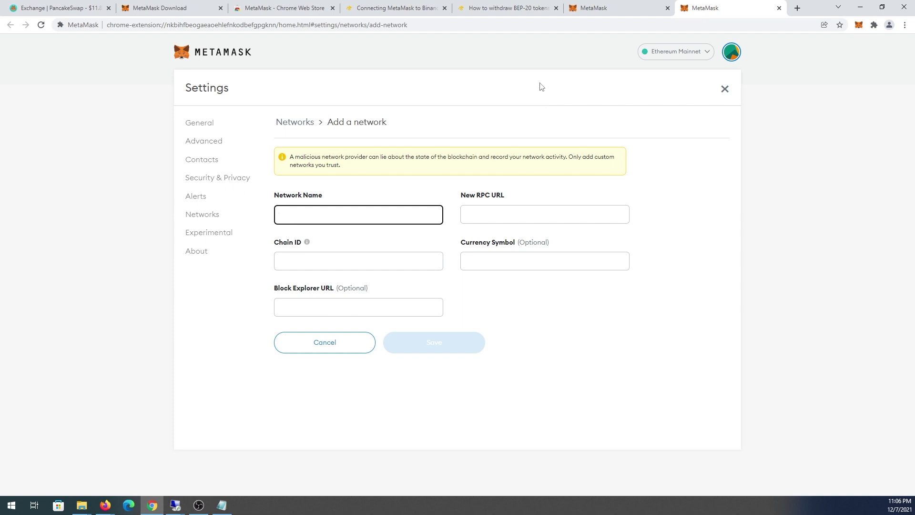
{"action": "left_click", "coordinate": [505, 11]}
{"action": "left_click", "coordinate": [387, 10]}
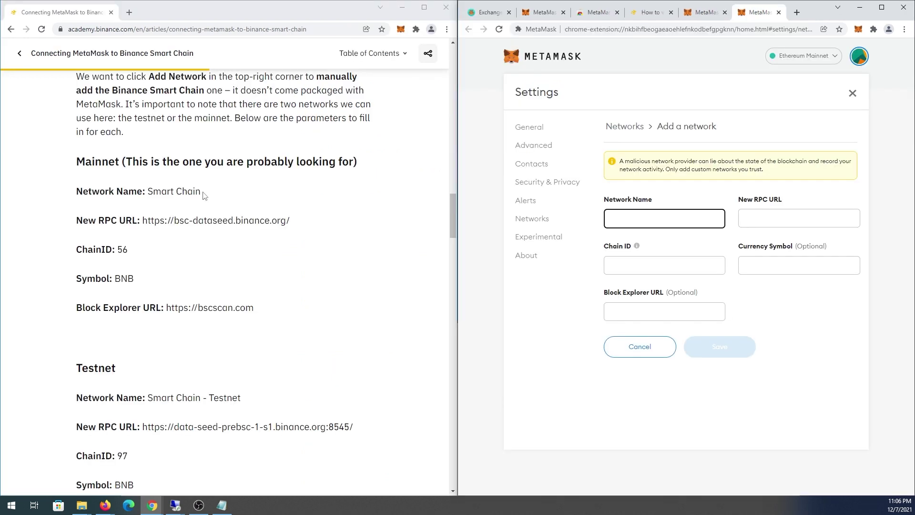
{"action": "left_click_drag", "start_coordinate": [204, 191], "coordinate": [148, 191]}
{"action": "right_click", "coordinate": [157, 192]}
{"action": "left_click", "coordinate": [175, 199]}
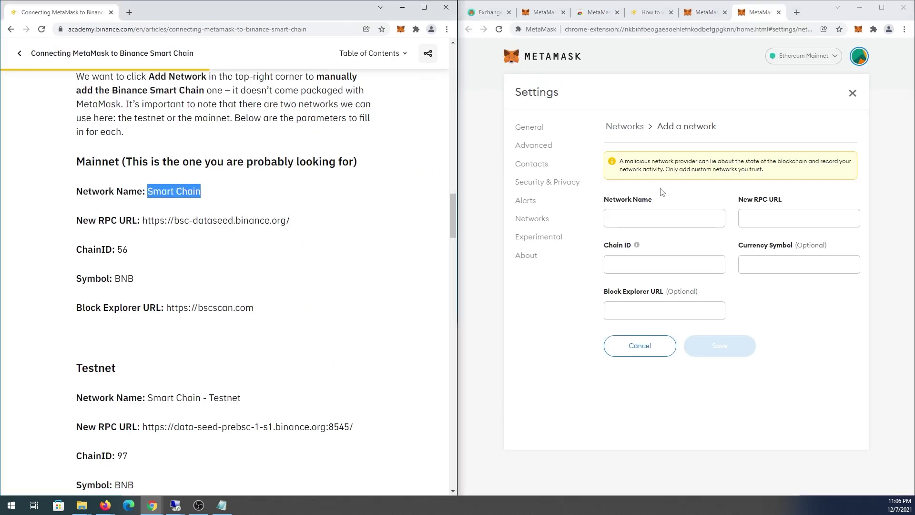
{"action": "left_click", "coordinate": [634, 218]}
{"action": "key", "text": "ctrl+v"}
{"action": "left_click_drag", "start_coordinate": [290, 221], "coordinate": [142, 221]}
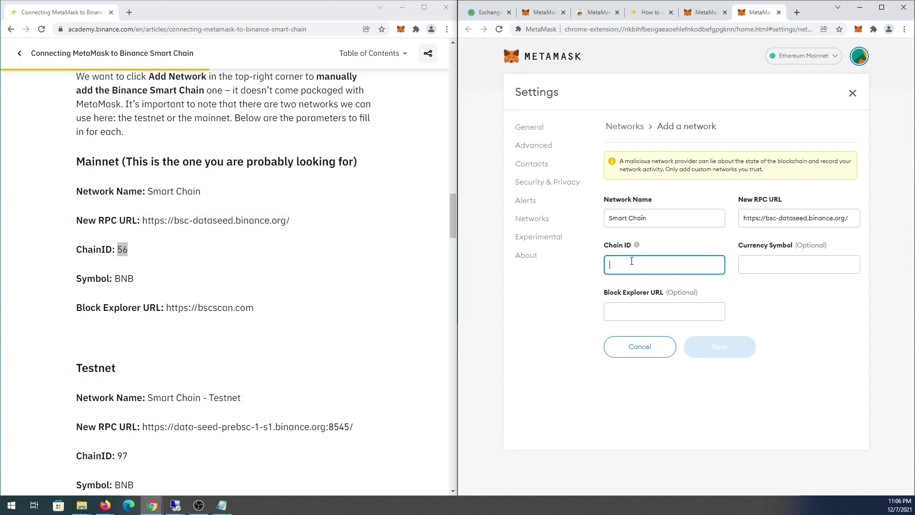
{"action": "key", "text": "ctrl+v"}
{"action": "key", "text": "Tab"}
{"action": "type", "text": "BNB"}
{"action": "left_click_drag", "start_coordinate": [254, 308], "coordinate": [166, 308]}
{"action": "key", "text": "ctrl+c"}
{"action": "left_click", "coordinate": [638, 311]}
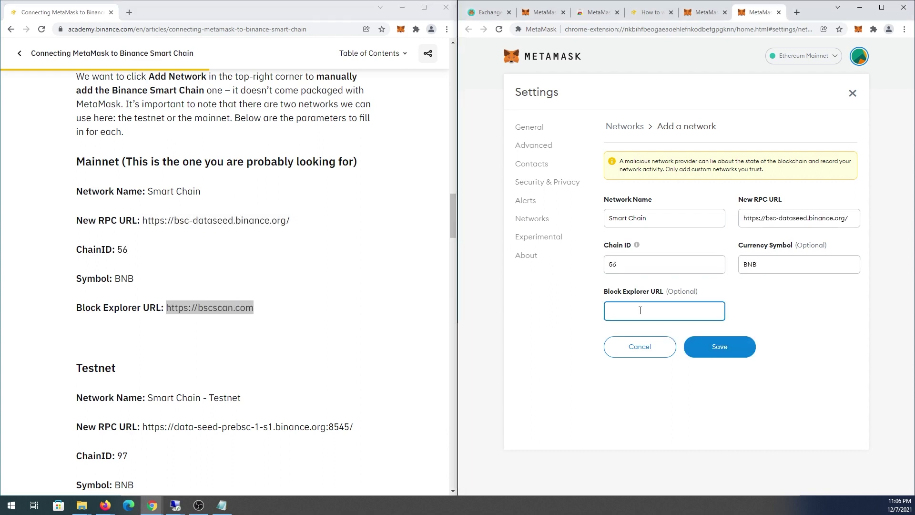
{"action": "key", "text": "ctrl+v"}
{"action": "left_click", "coordinate": [720, 348]}
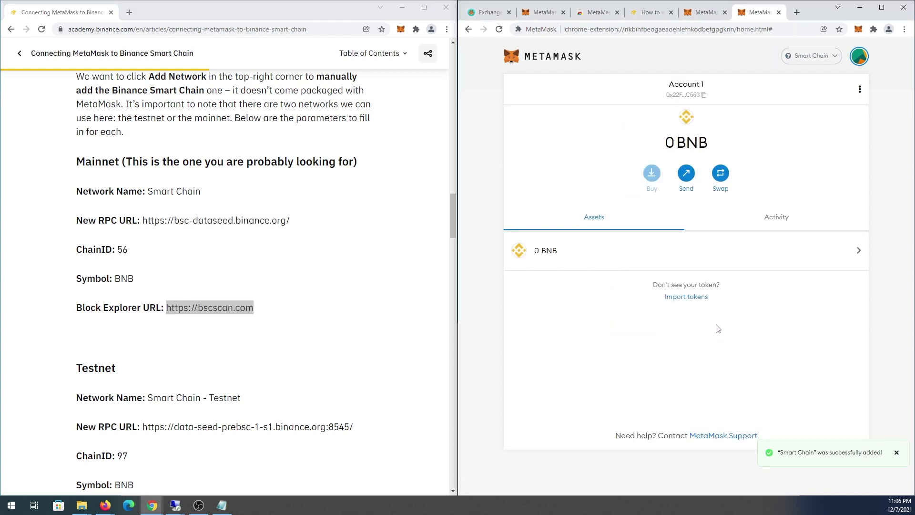
Check that Smart Chain stays selected in MetaMask's network list, then go to the BEP-20 withdrawal article.
{"action": "left_click", "coordinate": [881, 7]}
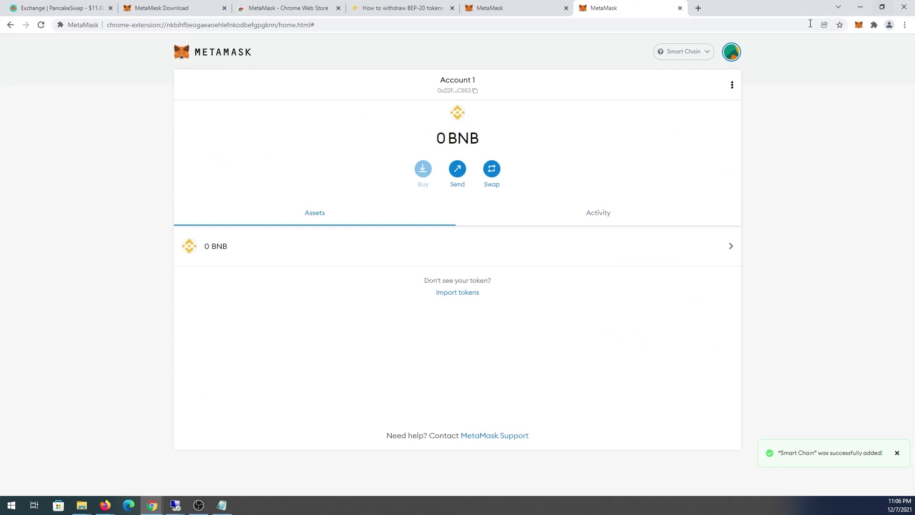
{"action": "left_click", "coordinate": [700, 56]}
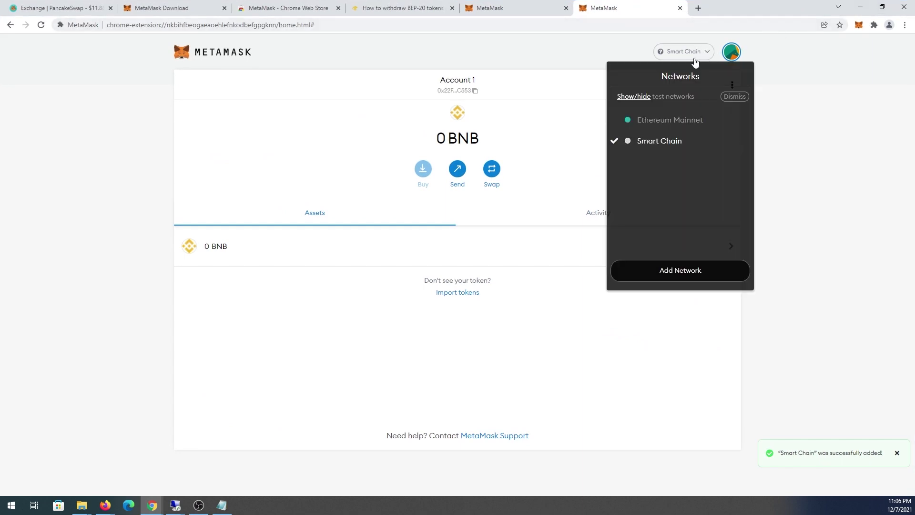
{"action": "left_click", "coordinate": [663, 143]}
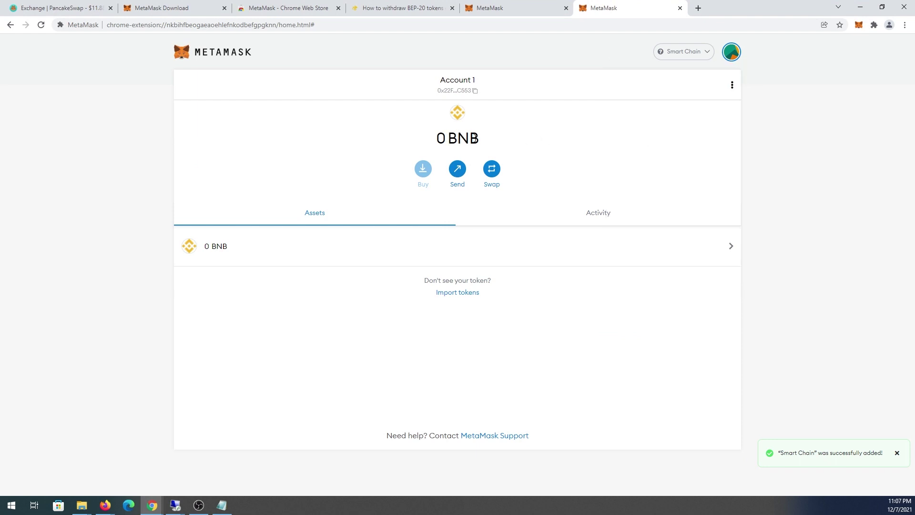
{"action": "left_click", "coordinate": [858, 25]}
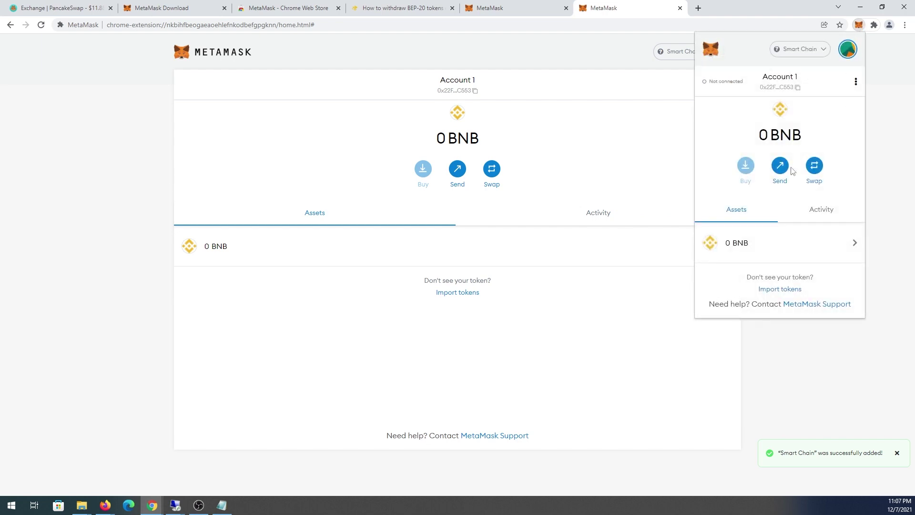
{"action": "left_click", "coordinate": [823, 54]}
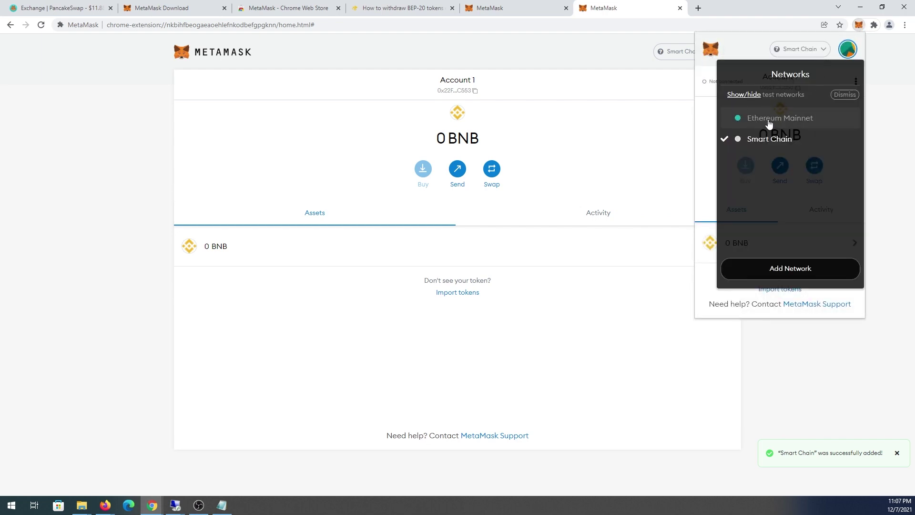
{"action": "left_click", "coordinate": [776, 142]}
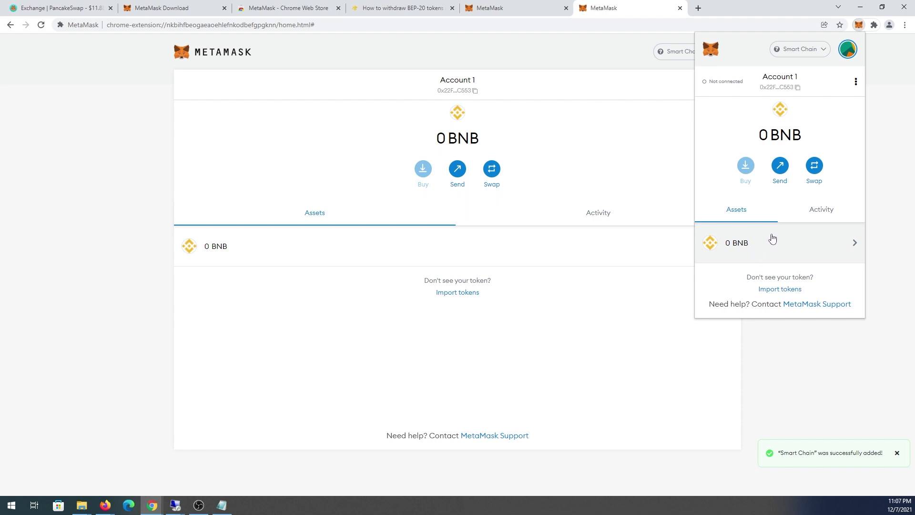
{"action": "left_click", "coordinate": [396, 10]}
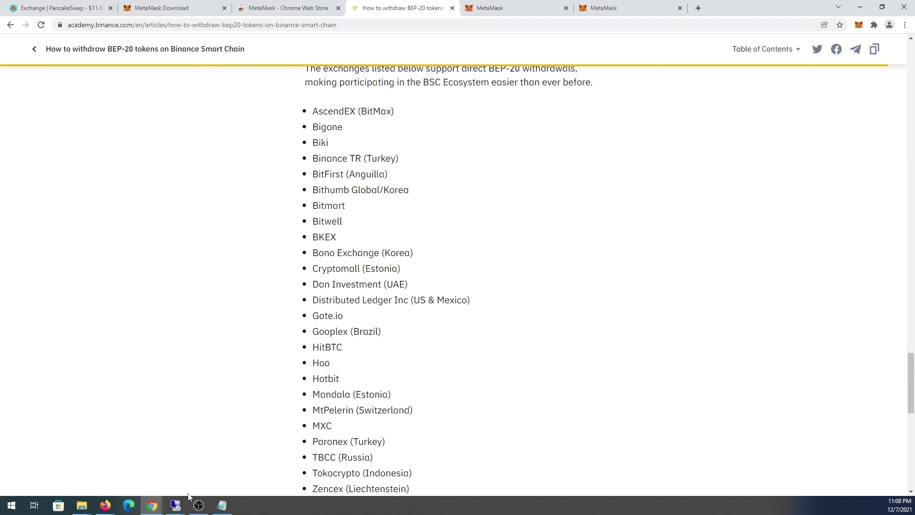
View the BNB withdrawal networks on Binance, including BEP20, then reopen MetaMask showing 0 BNB.
{"action": "left_click", "coordinate": [178, 504]}
{"action": "left_click", "coordinate": [196, 484]}
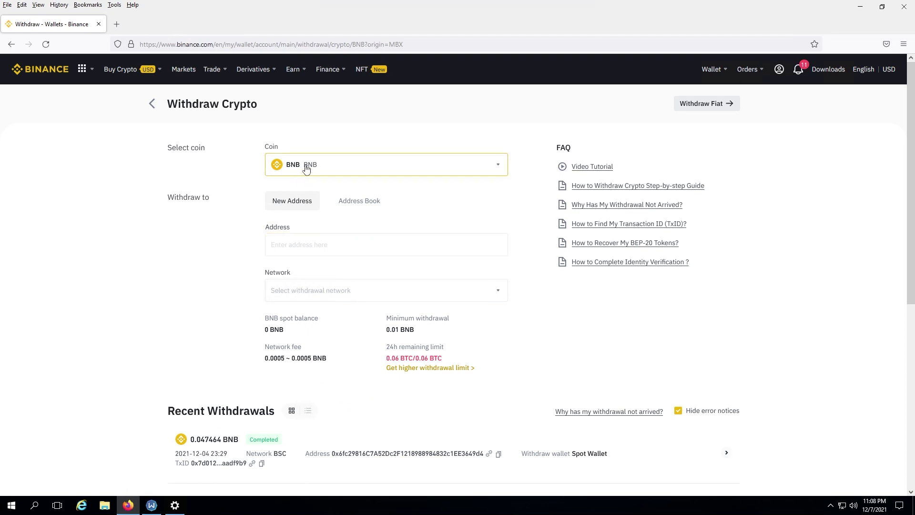
{"action": "left_click", "coordinate": [498, 295]}
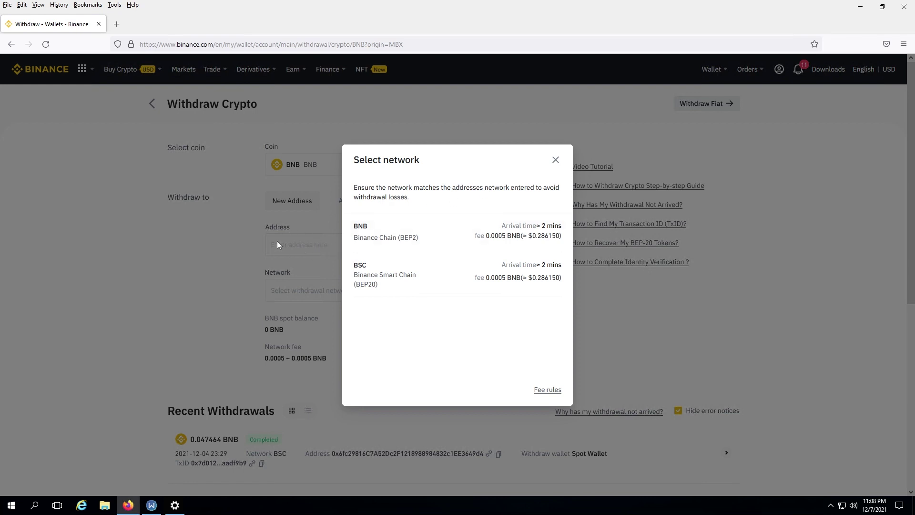
{"action": "left_click", "coordinate": [556, 160]}
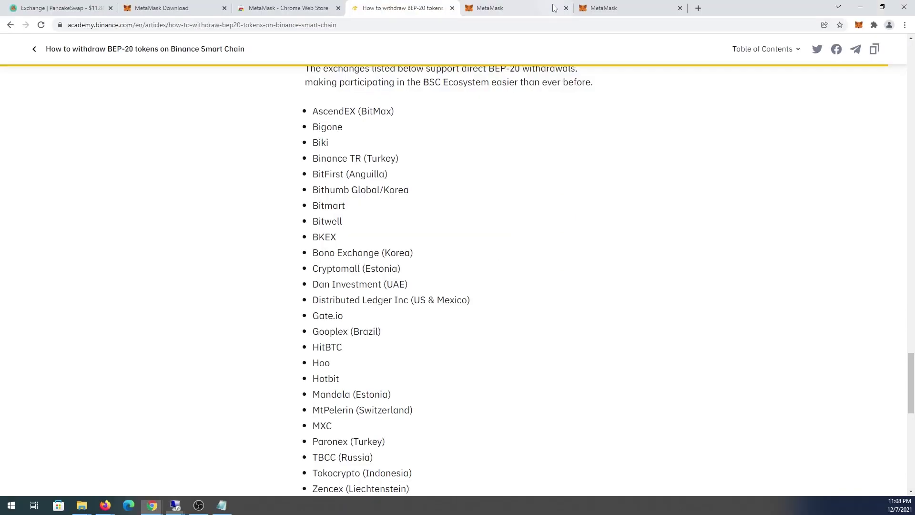
{"action": "left_click", "coordinate": [858, 25]}
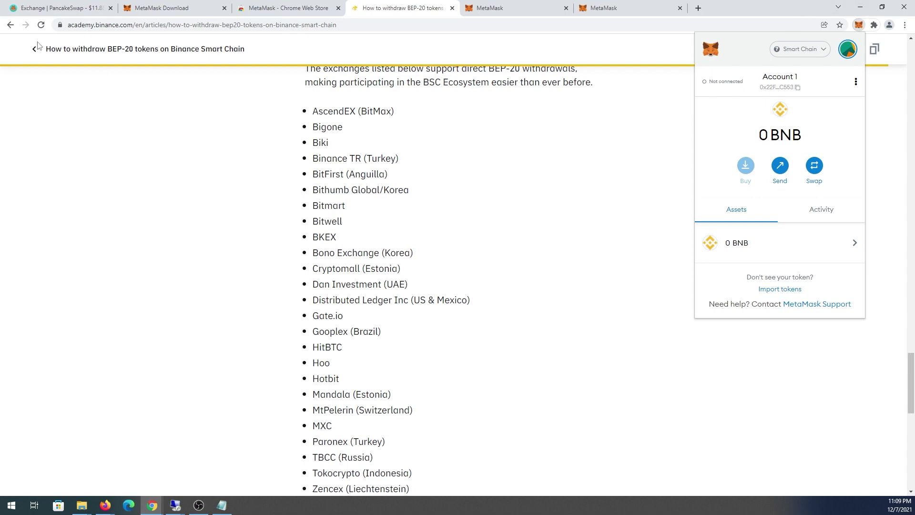
Maximize CoinGecko's Metahero page, confirm 12.567 BUSD in the wallet, and scroll down to Markets.
{"action": "key", "text": "alt+Tab"}
{"action": "double_click", "coordinate": [641, 3]}
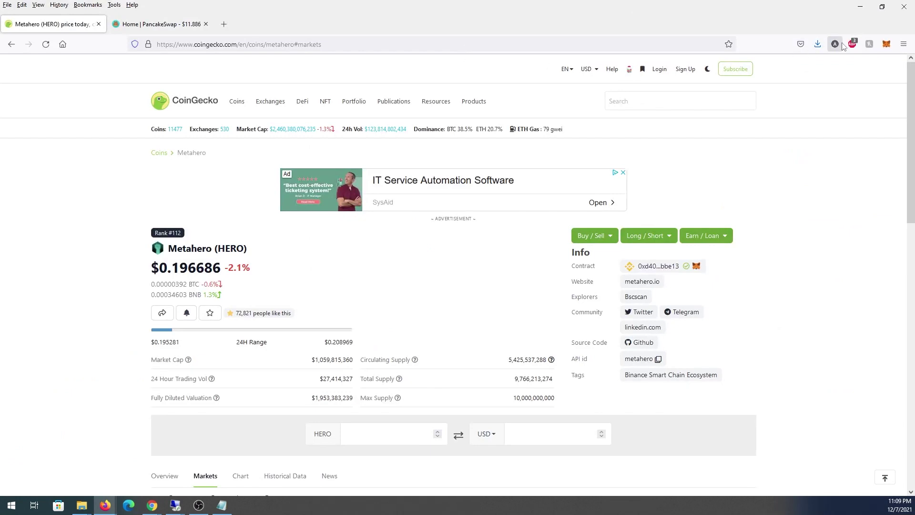
{"action": "left_click", "coordinate": [886, 45]}
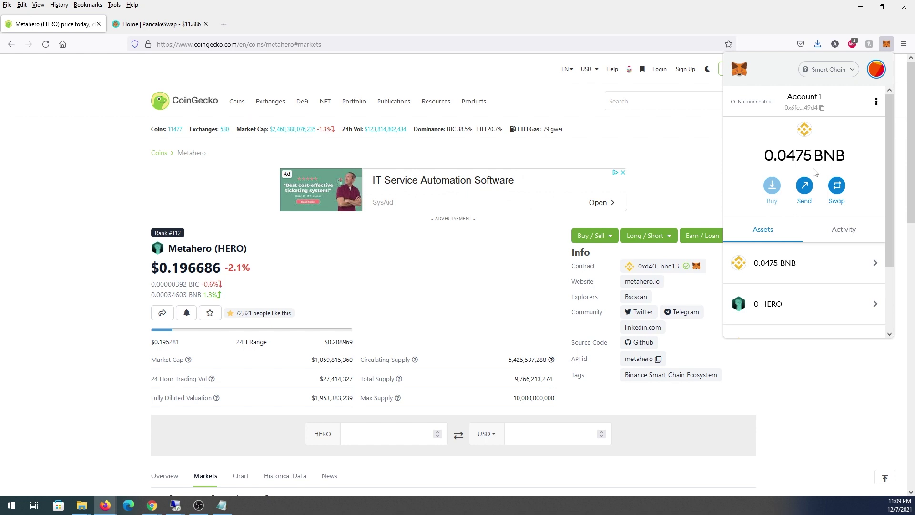
{"action": "scroll", "coordinate": [814, 172], "scroll_direction": "down", "scroll_amount": 3}
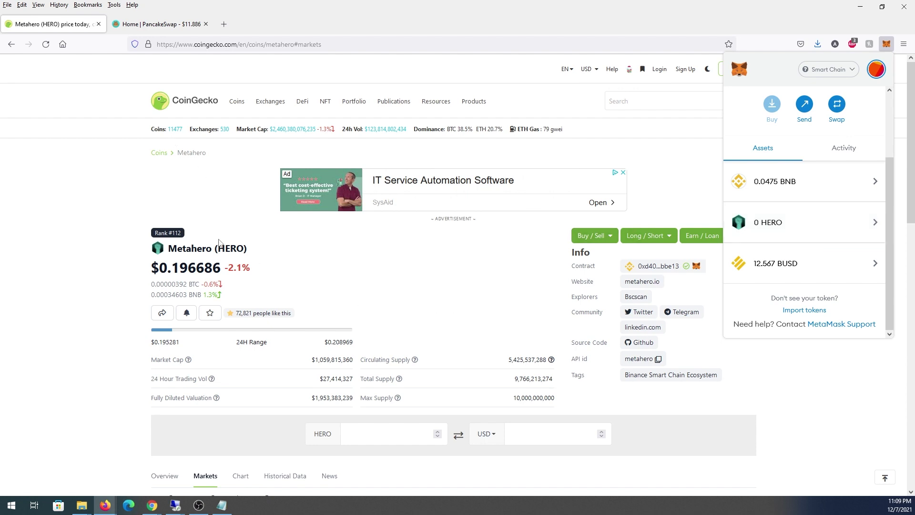
{"action": "left_click", "coordinate": [486, 299]}
{"action": "scroll", "coordinate": [467, 286], "scroll_direction": "down", "scroll_amount": 3}
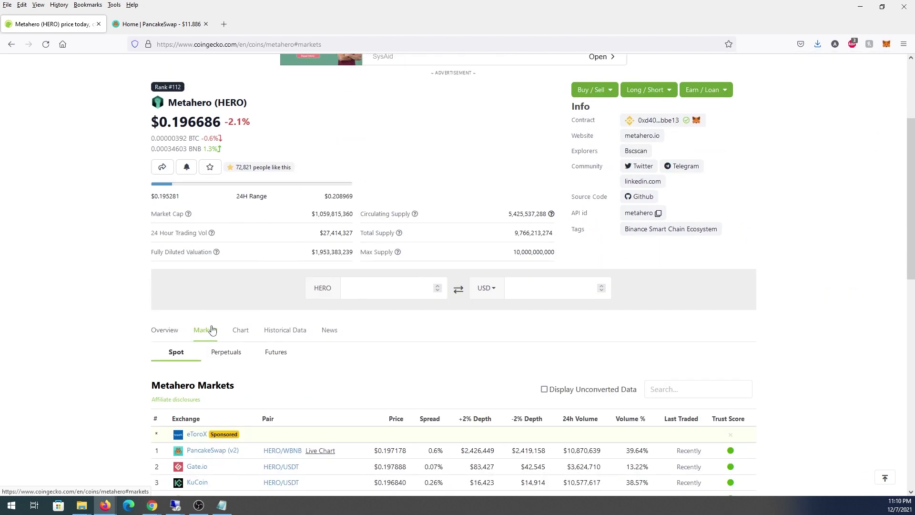
{"action": "scroll", "coordinate": [238, 324], "scroll_direction": "down", "scroll_amount": 4}
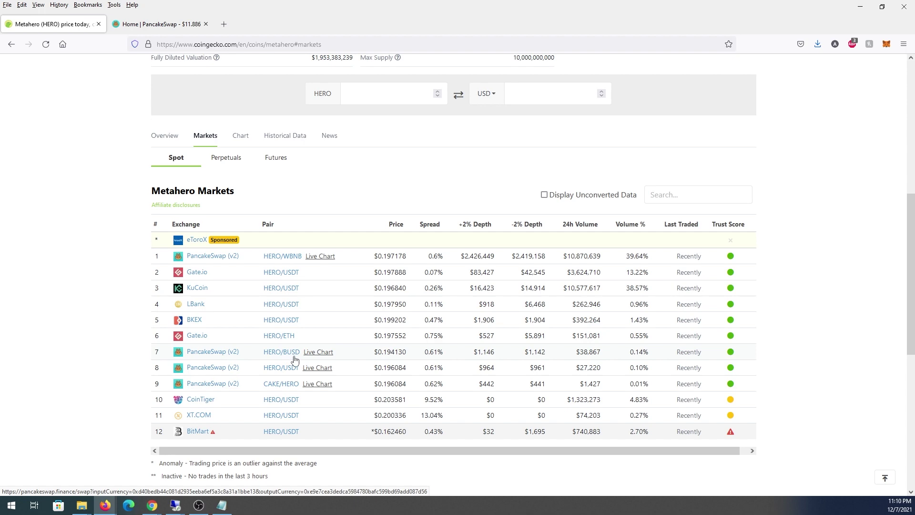
Copy the HERO contract address from CoinGecko's Metahero page.
{"action": "scroll", "coordinate": [294, 360], "scroll_direction": "up", "scroll_amount": 7}
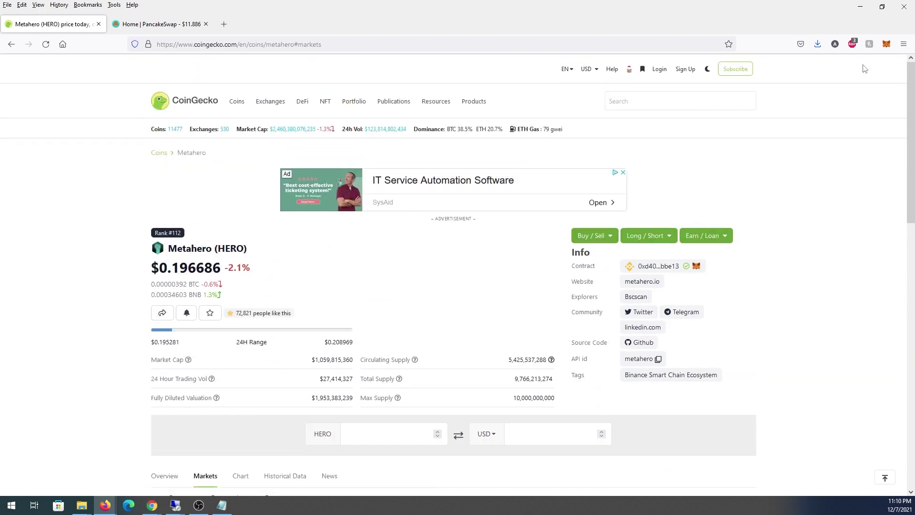
{"action": "left_click", "coordinate": [886, 44]}
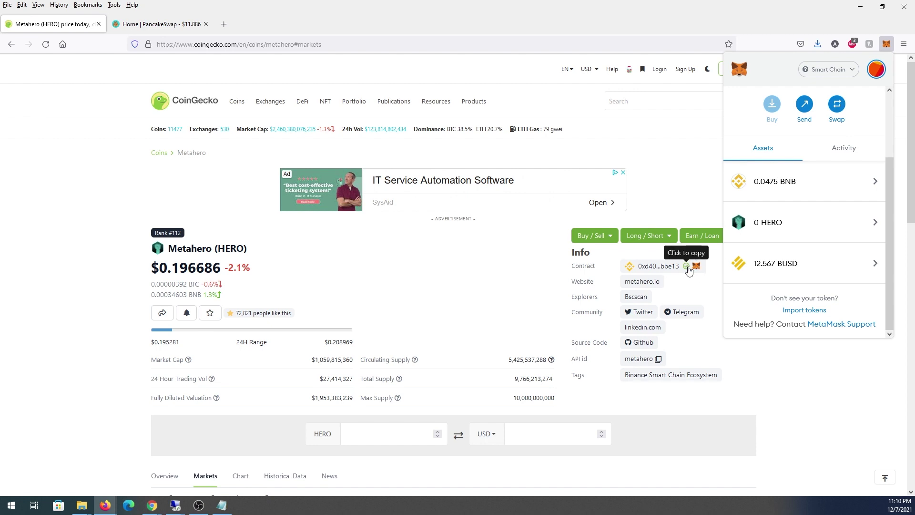
{"action": "left_click", "coordinate": [686, 267]}
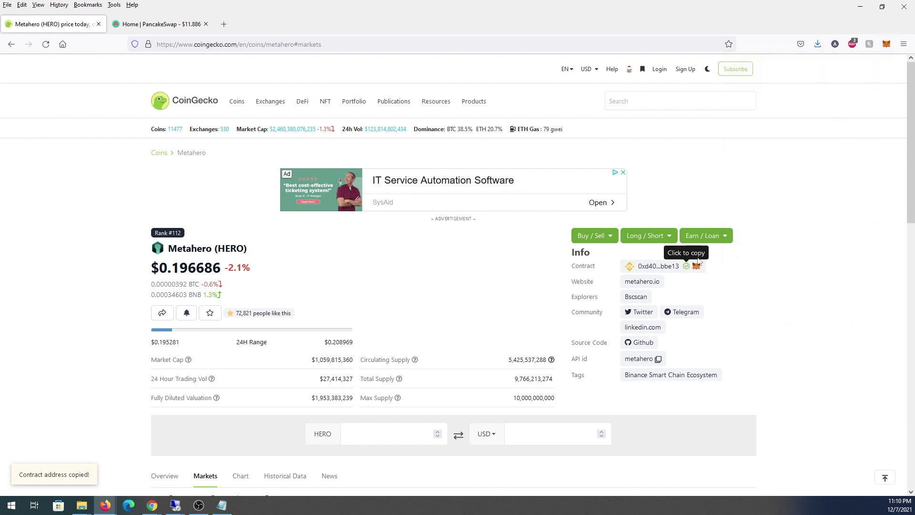
Paste the address into MetaMask's Import tokens form, find HERO already listed, then open PancakeSwap.
{"action": "left_click", "coordinate": [886, 44]}
{"action": "scroll", "coordinate": [803, 286], "scroll_direction": "down", "scroll_amount": 3}
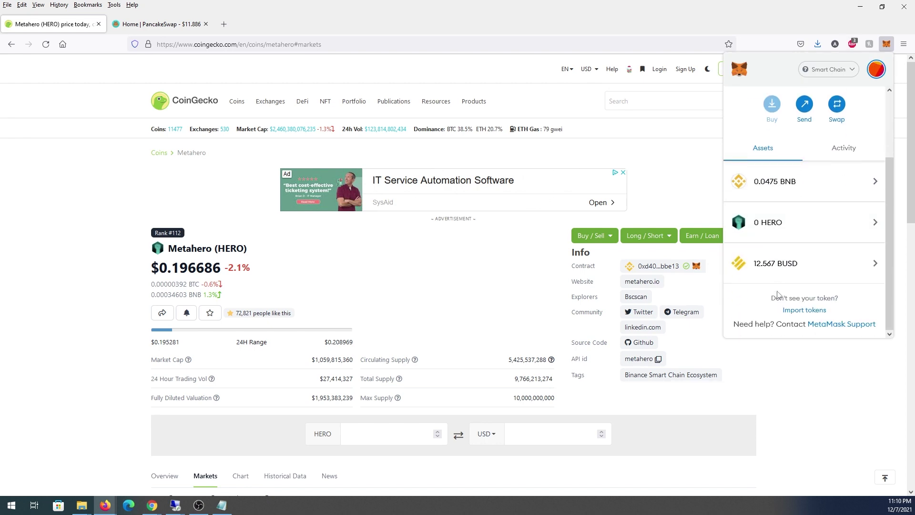
{"action": "left_click", "coordinate": [803, 311]}
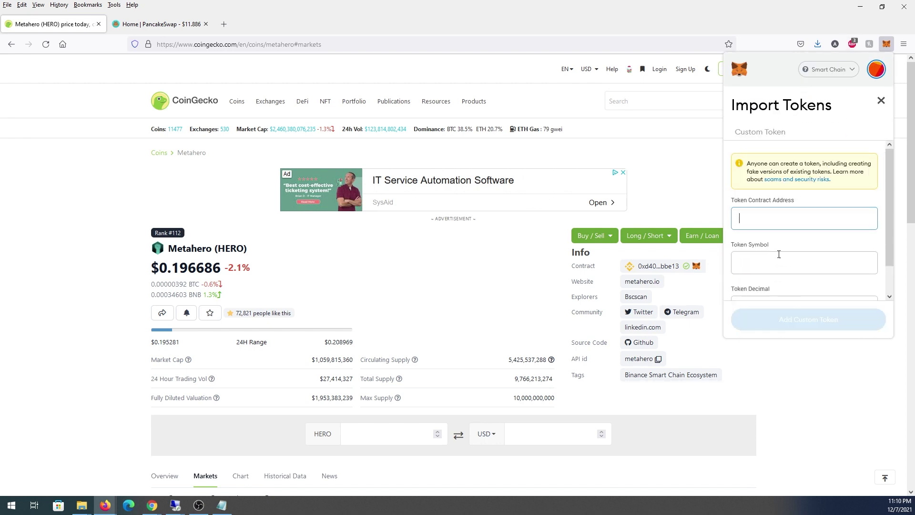
{"action": "key", "text": "ctrl+v"}
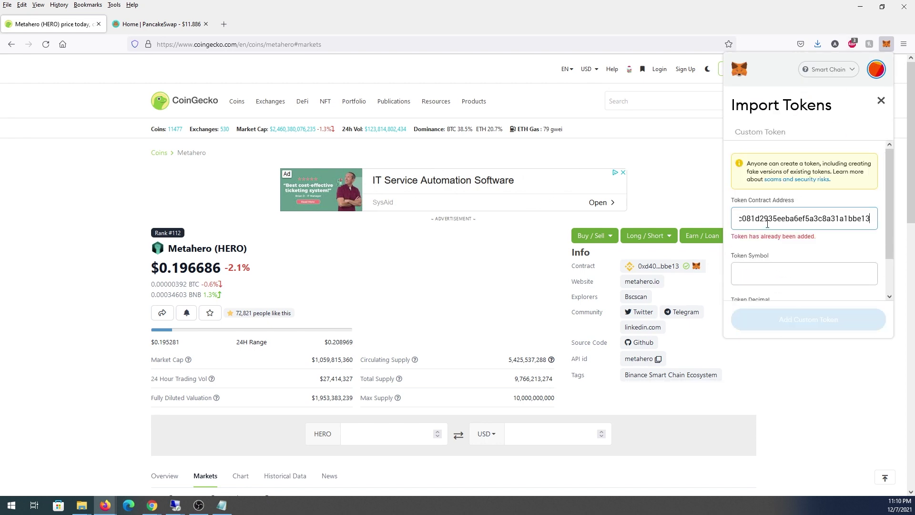
{"action": "scroll", "coordinate": [769, 238], "scroll_direction": "down", "scroll_amount": 1}
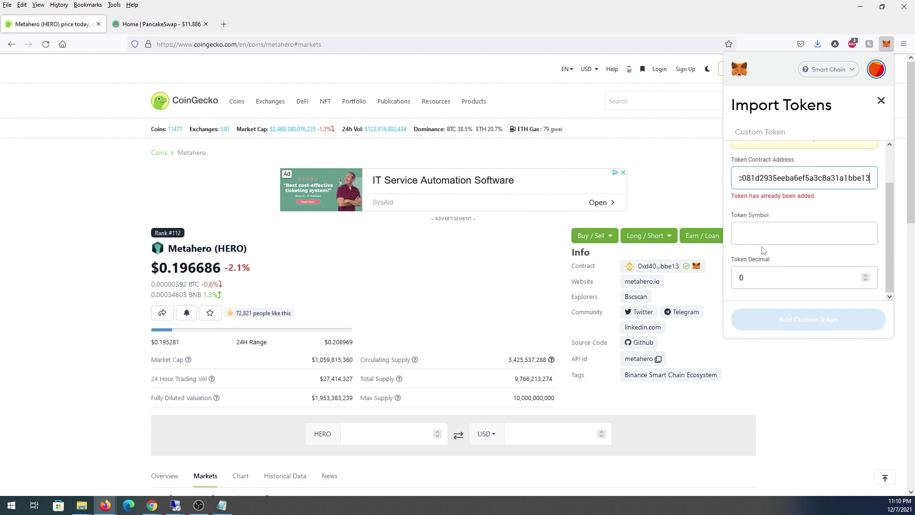
{"action": "scroll", "coordinate": [791, 235], "scroll_direction": "up", "scroll_amount": 1}
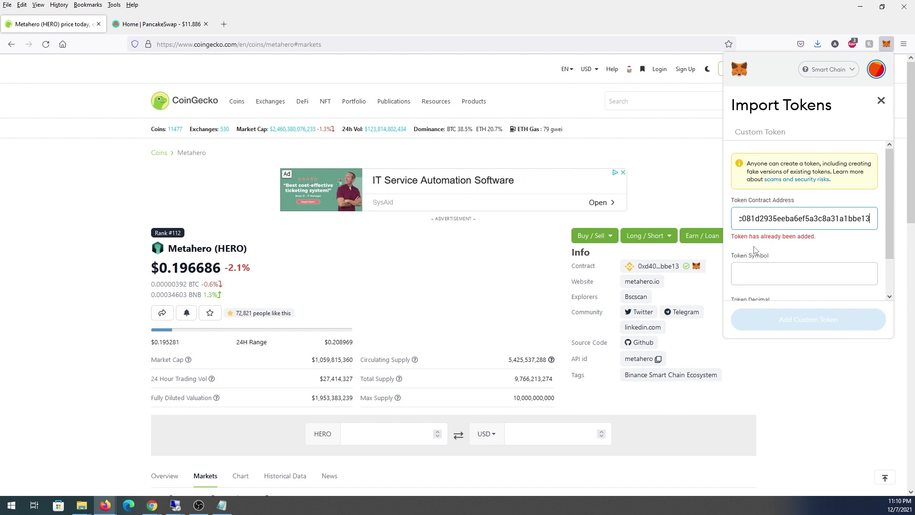
{"action": "left_click", "coordinate": [880, 100]}
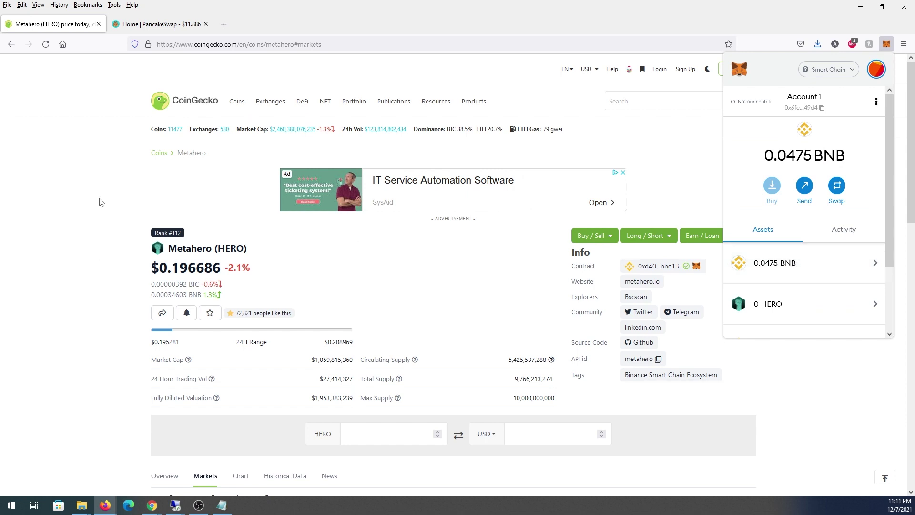
{"action": "left_click", "coordinate": [151, 30]}
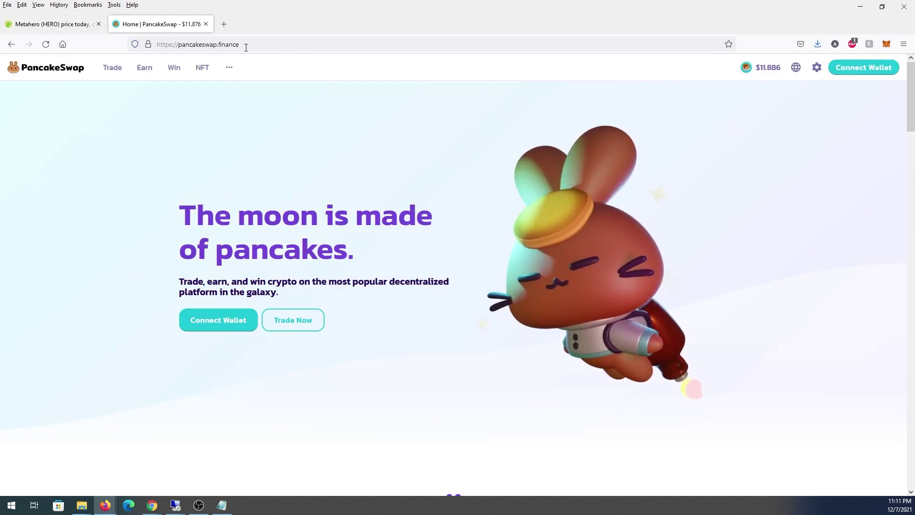
On PancakeSwap's swap page, set BUSD as the token to pay and HERO to receive.
{"action": "left_click", "coordinate": [296, 320]}
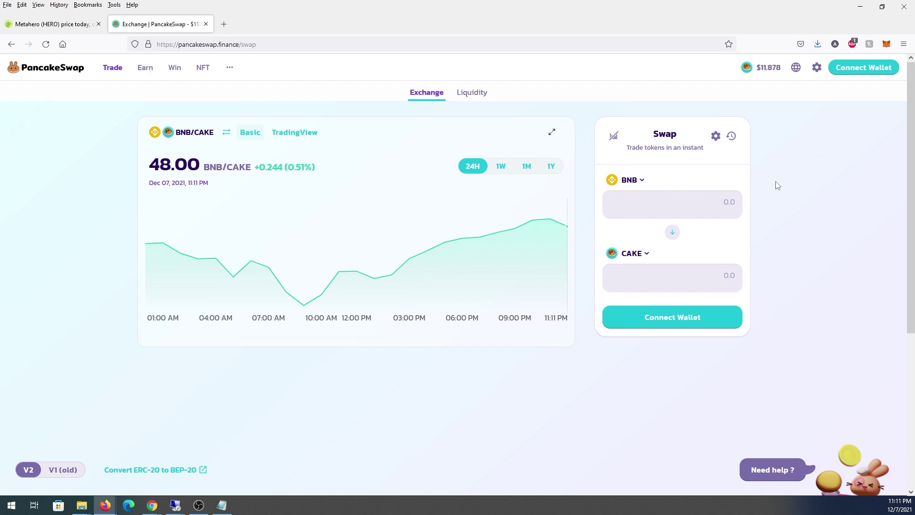
{"action": "left_click", "coordinate": [636, 182]}
{"action": "type", "text": "BUSd"}
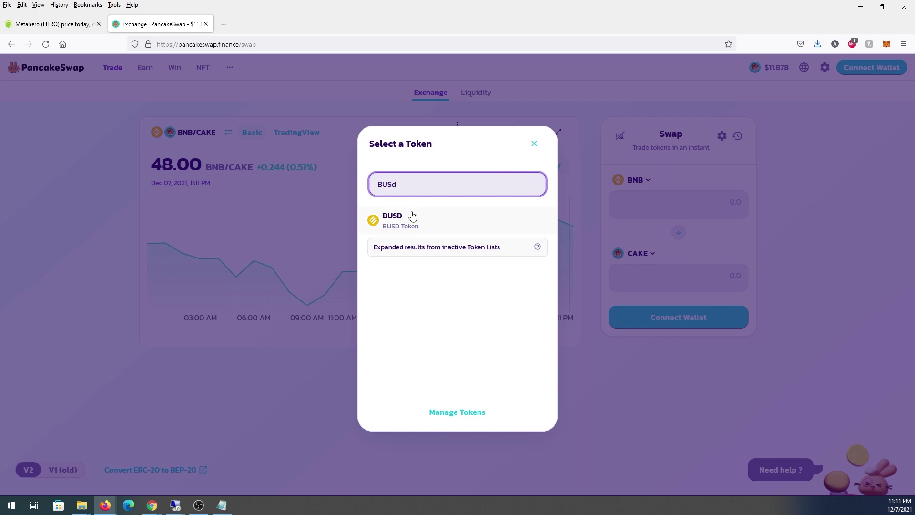
{"action": "left_click", "coordinate": [410, 217]}
{"action": "left_click", "coordinate": [633, 257]}
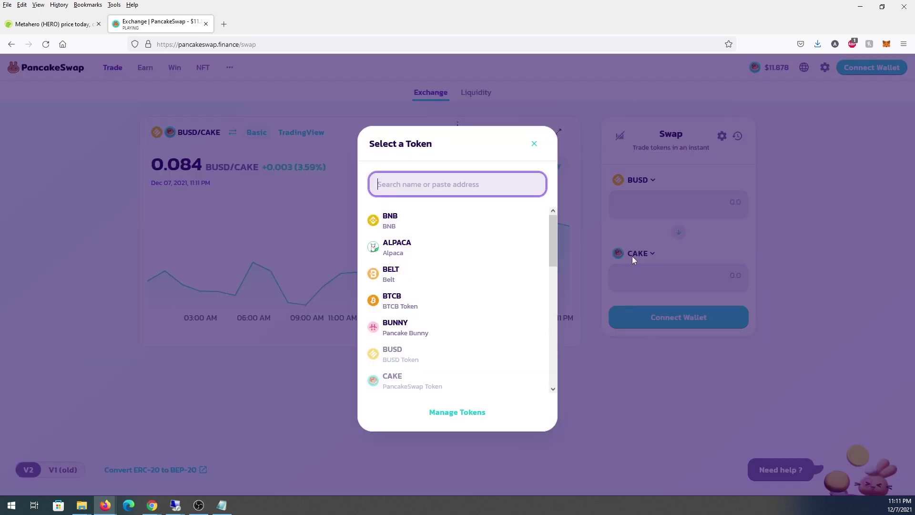
{"action": "type", "text": "hero"}
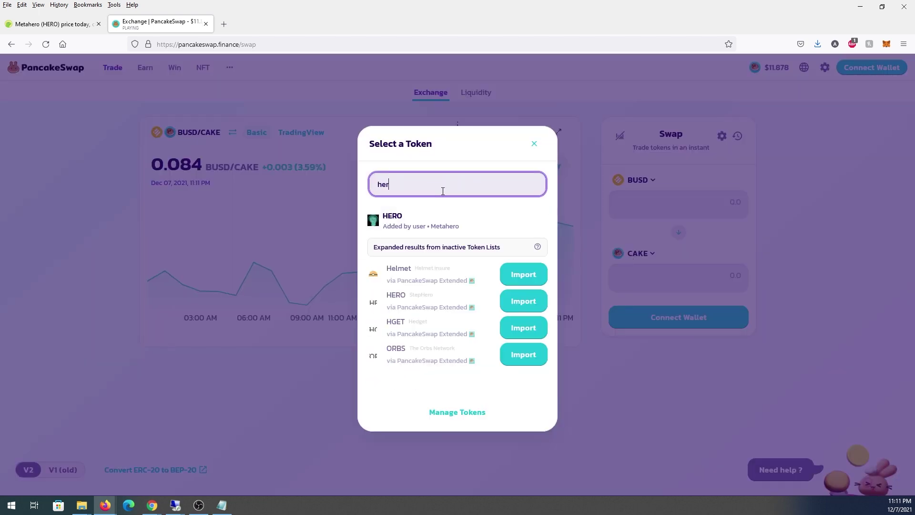
{"action": "left_click", "coordinate": [396, 227]}
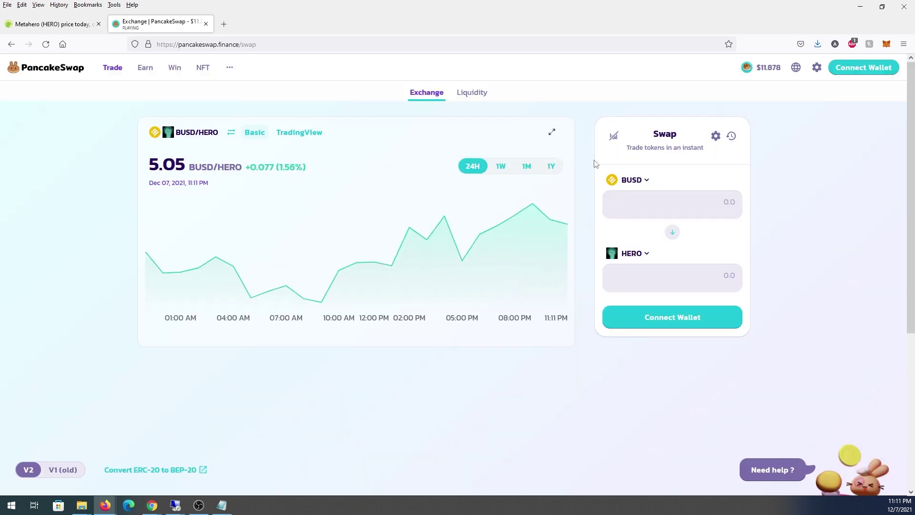
Open the PancakeSwap HERO/BUSD pair from CoinGecko's Markets list in a new tab and view it.
{"action": "left_click", "coordinate": [53, 23]}
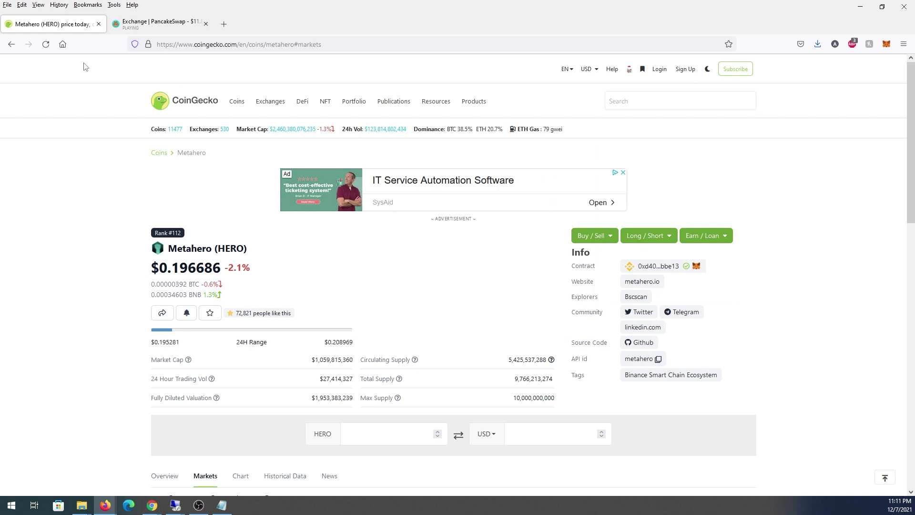
{"action": "scroll", "coordinate": [362, 313], "scroll_direction": "down", "scroll_amount": 5}
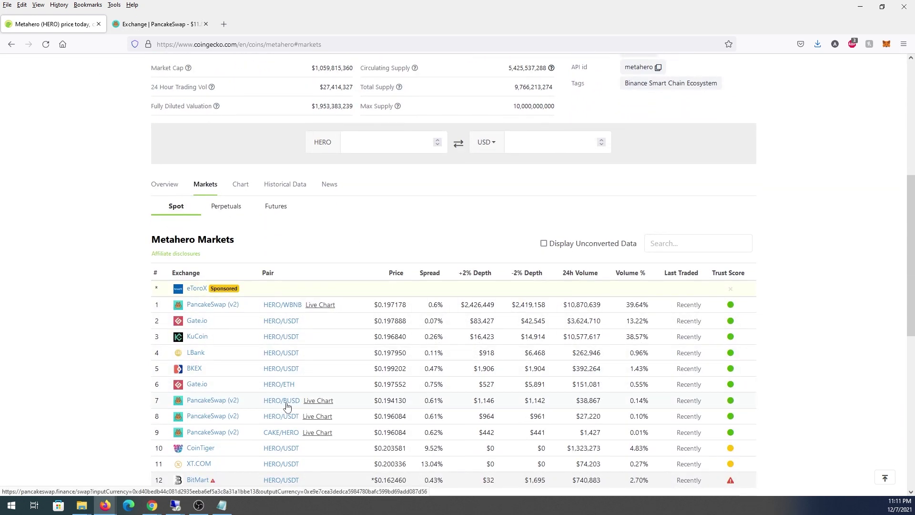
{"action": "middle_click", "coordinate": [286, 405]}
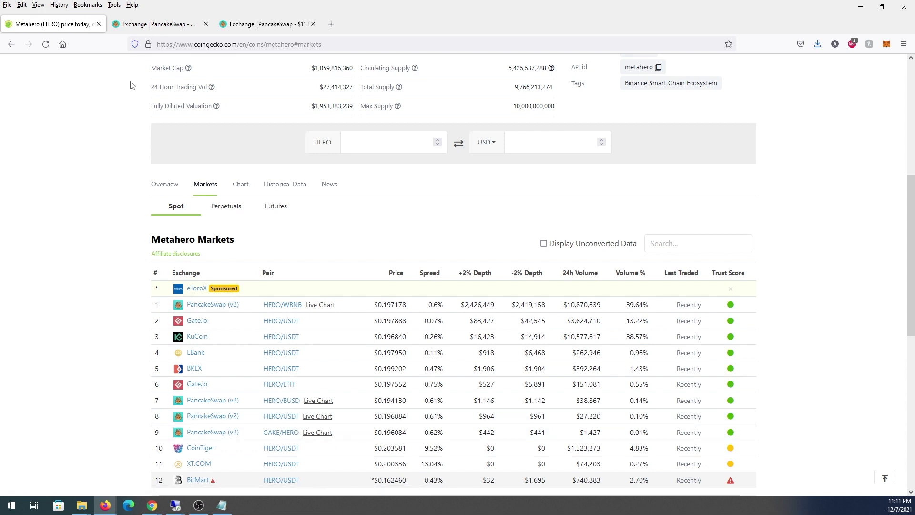
{"action": "left_click", "coordinate": [153, 24]}
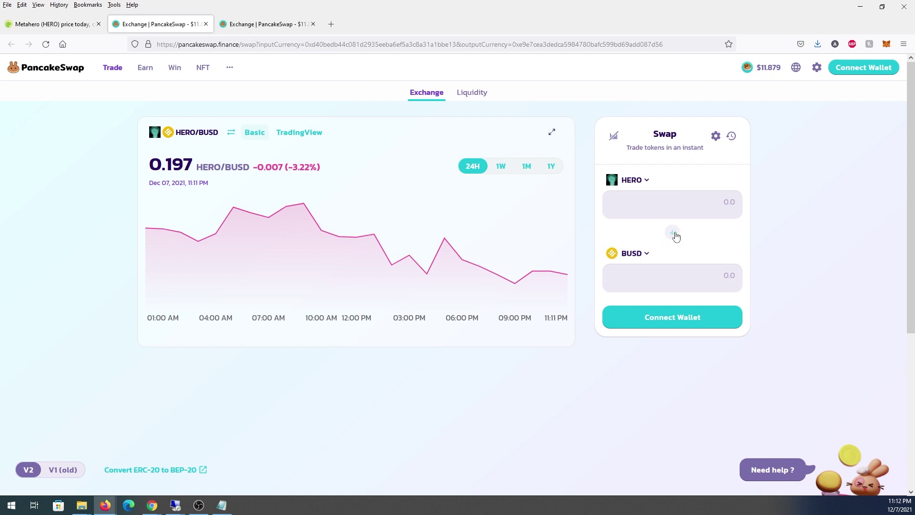
Reverse the swap to BUSD→HERO and connect MetaMask, showing 12.5674 BUSD and 0 HERO.
{"action": "left_click", "coordinate": [674, 233]}
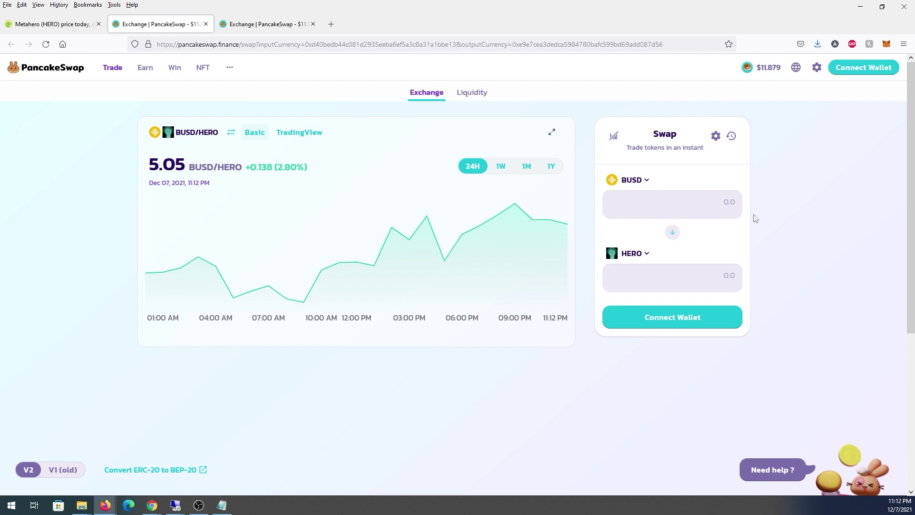
{"action": "left_click", "coordinate": [863, 68]}
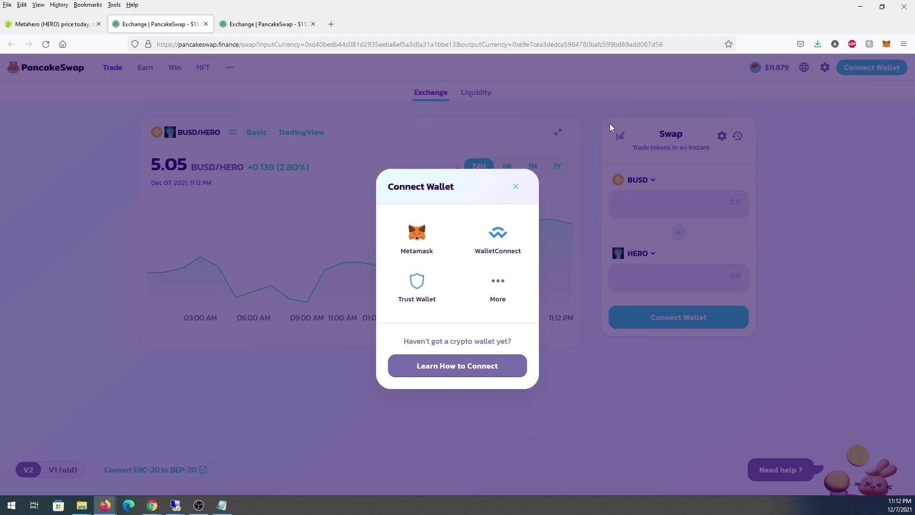
{"action": "left_click", "coordinate": [419, 243]}
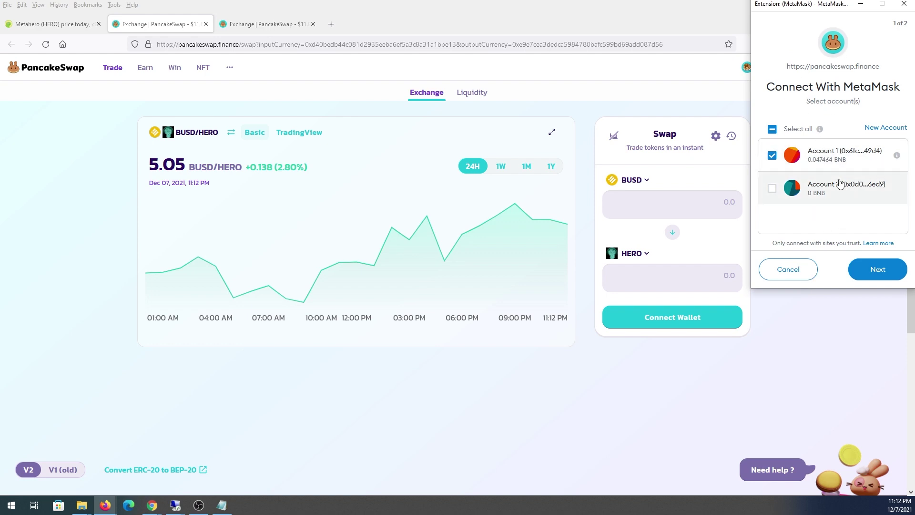
{"action": "left_click", "coordinate": [882, 277]}
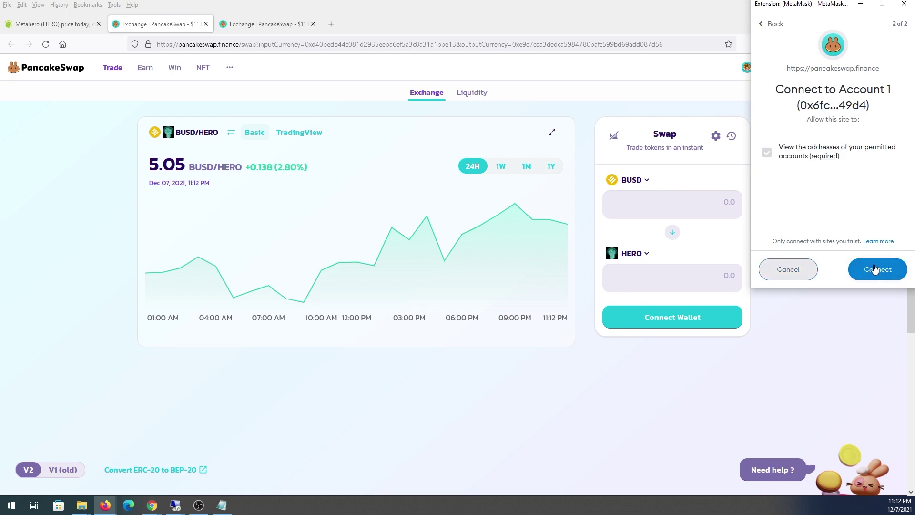
{"action": "left_click", "coordinate": [874, 269]}
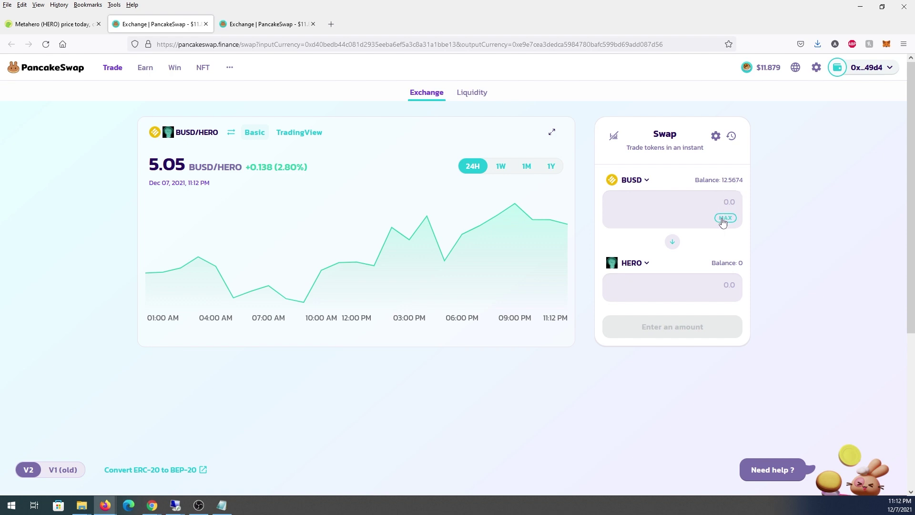
Enter the full 12.56742 BUSD balance and approve PancakeSwap to spend BUSD in MetaMask.
{"action": "left_click", "coordinate": [724, 219]}
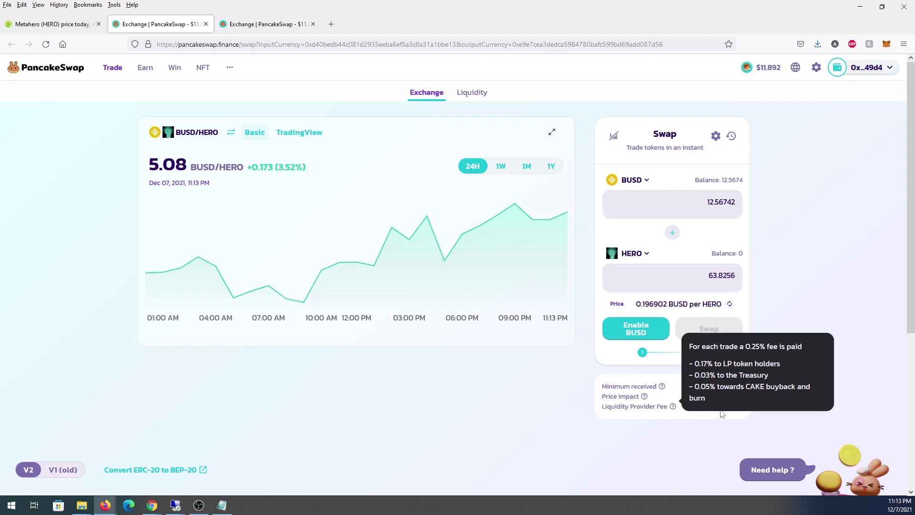
{"action": "left_click", "coordinate": [626, 331]}
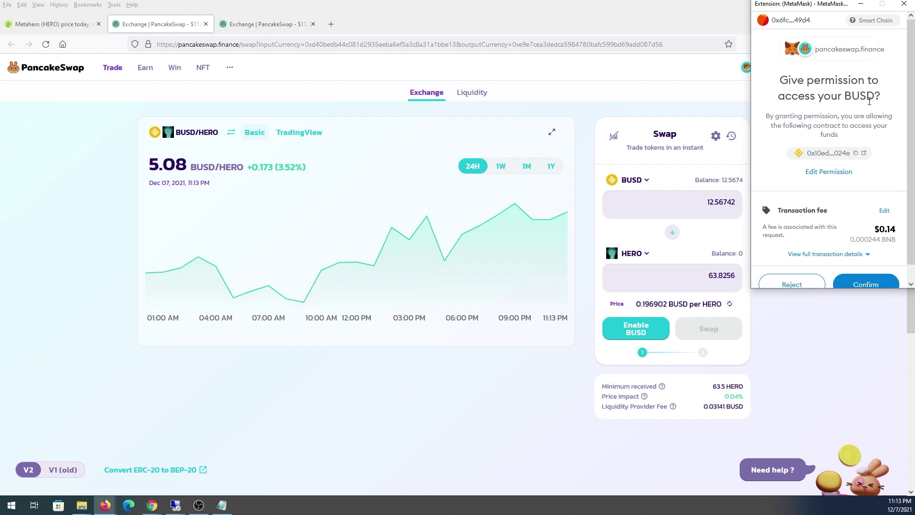
{"action": "scroll", "coordinate": [868, 101], "scroll_direction": "down", "scroll_amount": 1}
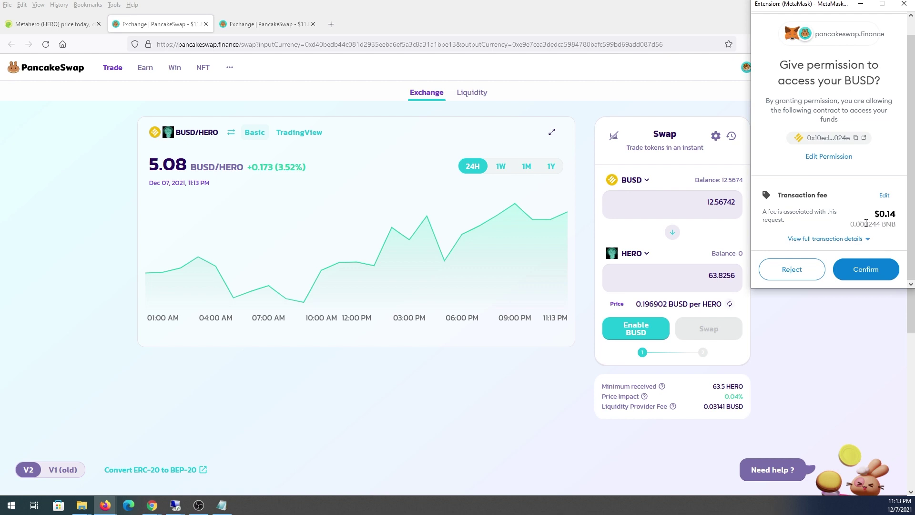
{"action": "left_click", "coordinate": [866, 270]}
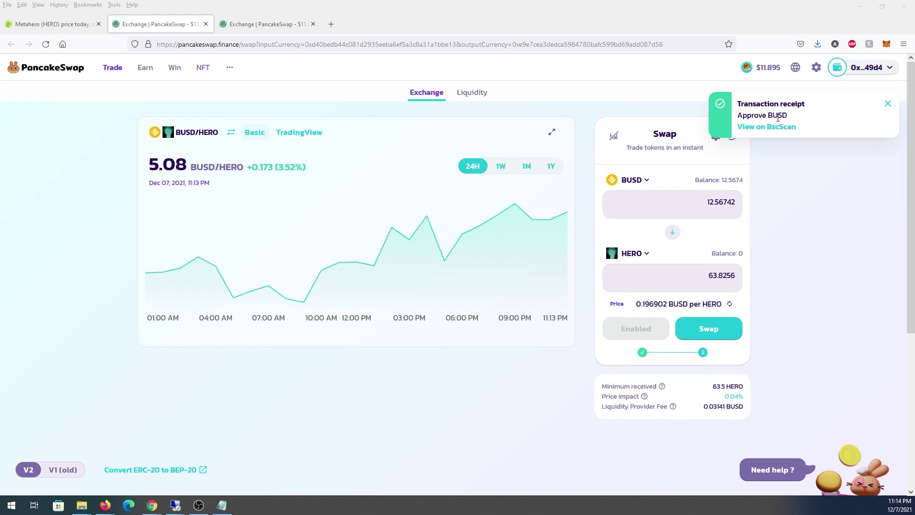
Check the approval on BscScan, then swap 12.5674 BUSD for 63.8256 HERO, confirming in MetaMask.
{"action": "left_click", "coordinate": [765, 127]}
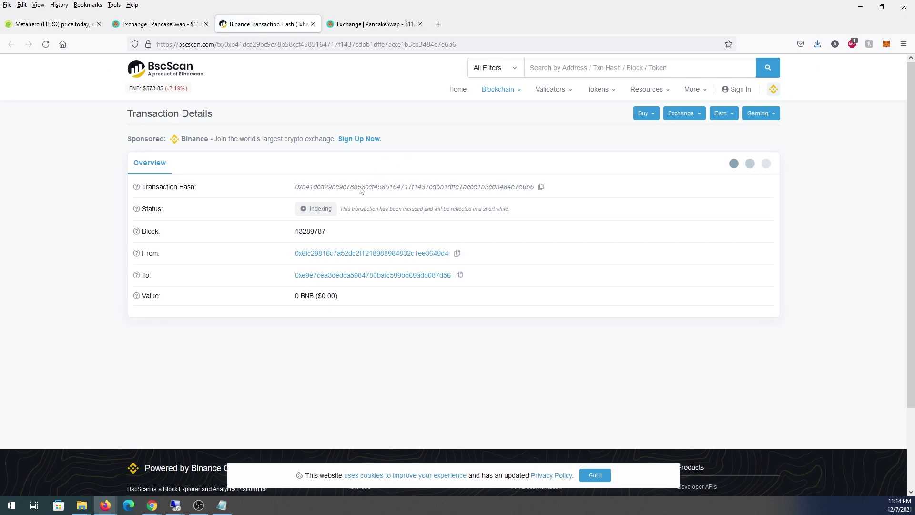
{"action": "left_click", "coordinate": [170, 27]}
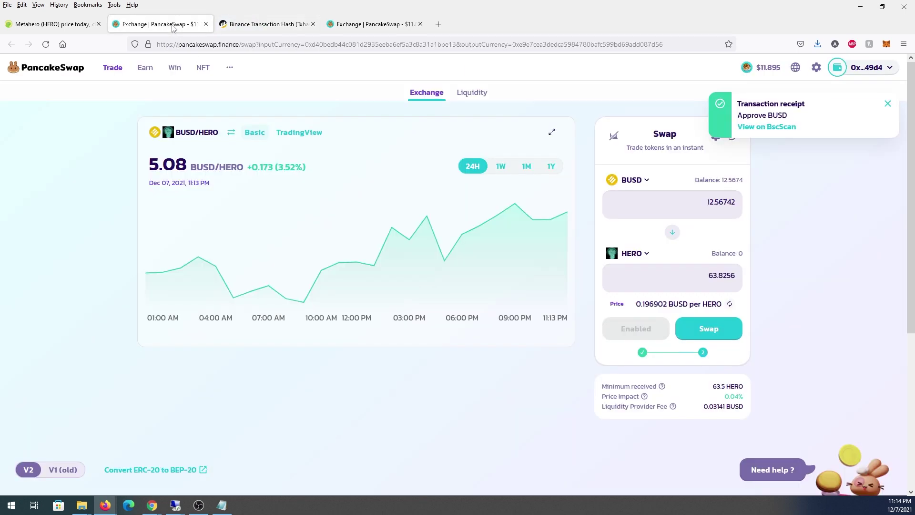
{"action": "left_click", "coordinate": [708, 332]}
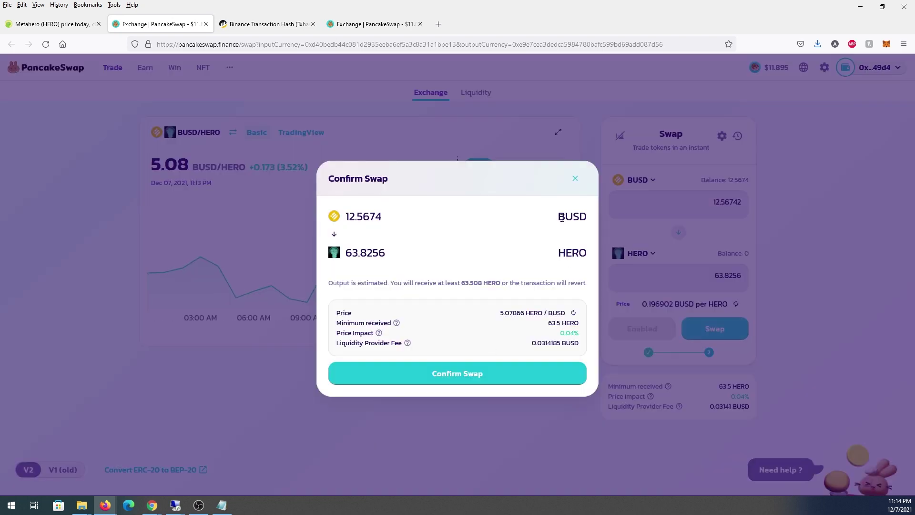
{"action": "left_click", "coordinate": [492, 376]}
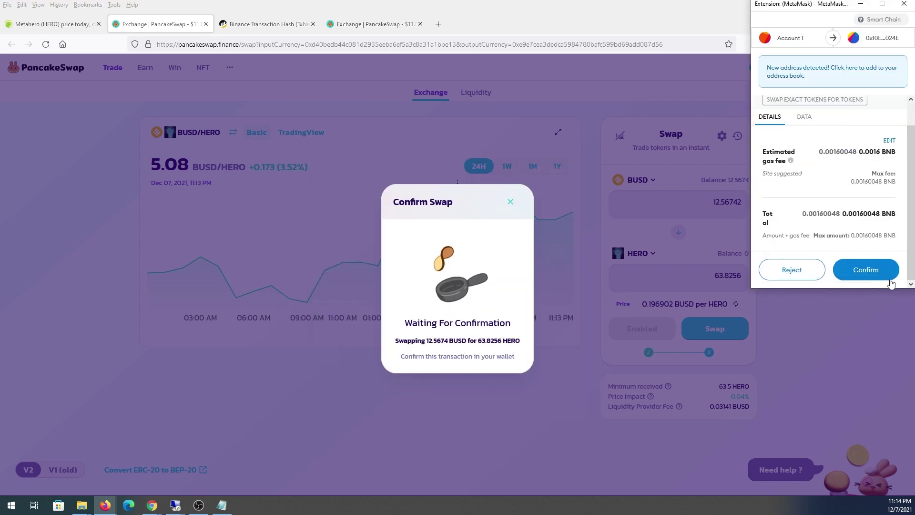
{"action": "left_click", "coordinate": [866, 271]}
Check the submitted swap transaction on BscScan and return to PancakeSwap.
{"action": "right_click", "coordinate": [383, 270]}
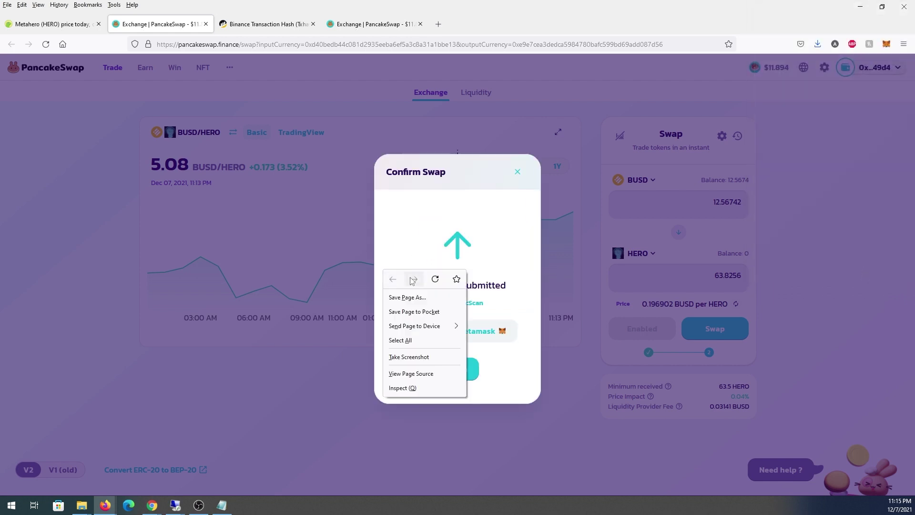
{"action": "left_click", "coordinate": [513, 299]}
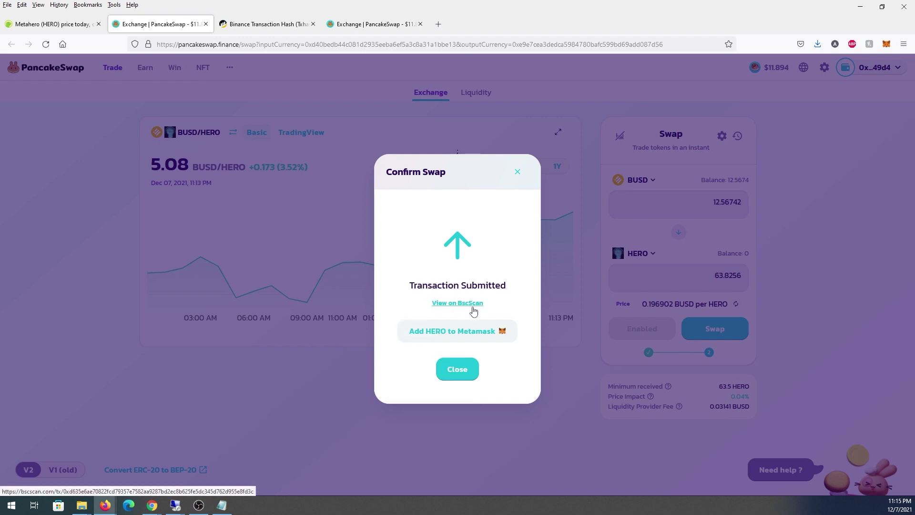
{"action": "left_click", "coordinate": [472, 306]}
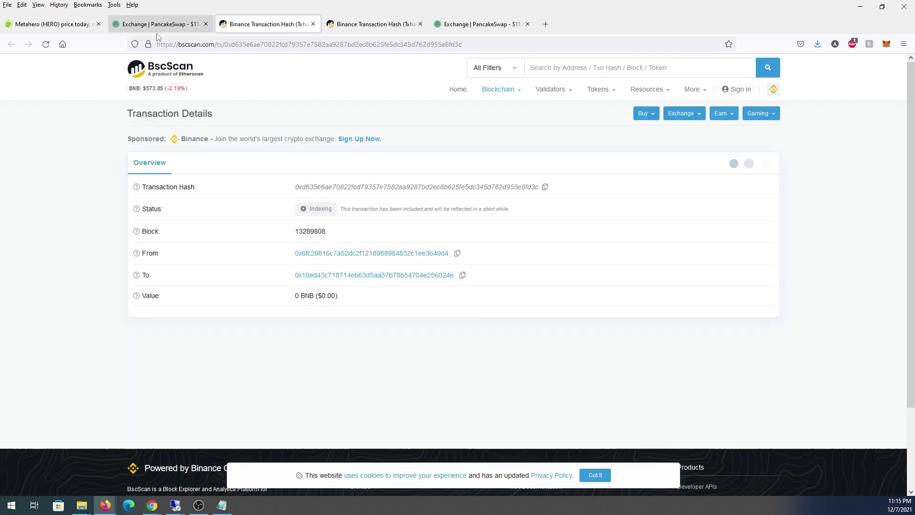
{"action": "left_click", "coordinate": [158, 31]}
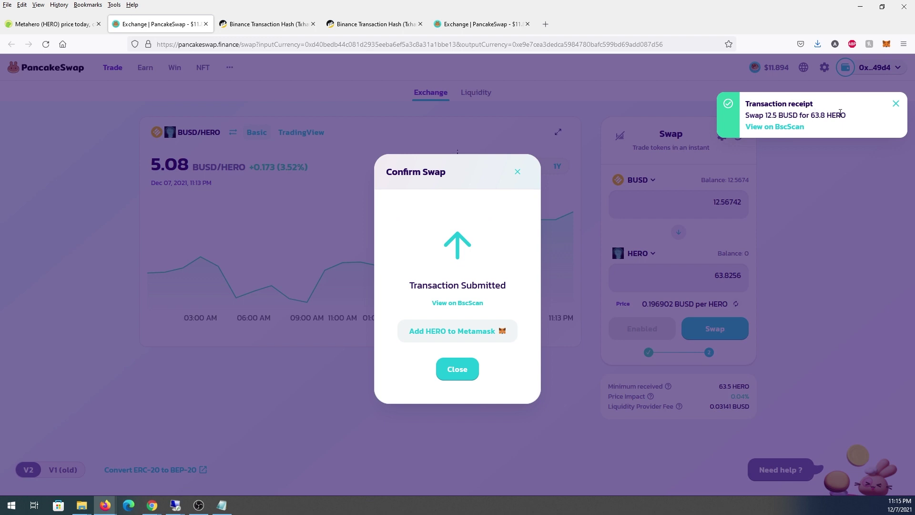
Review the swap in MetaMask's activity and the Assets list showing 63.825 HERO and 0 BUSD.
{"action": "left_click", "coordinate": [459, 372]}
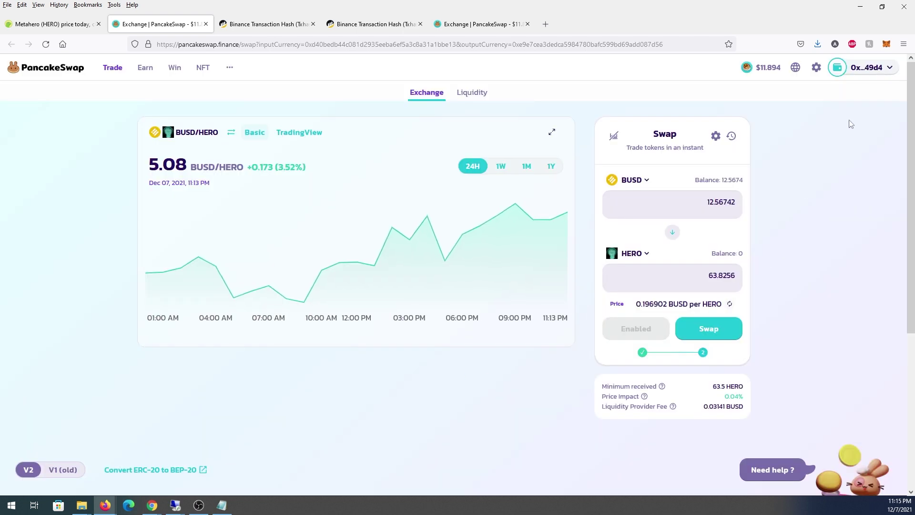
{"action": "left_click", "coordinate": [886, 44]}
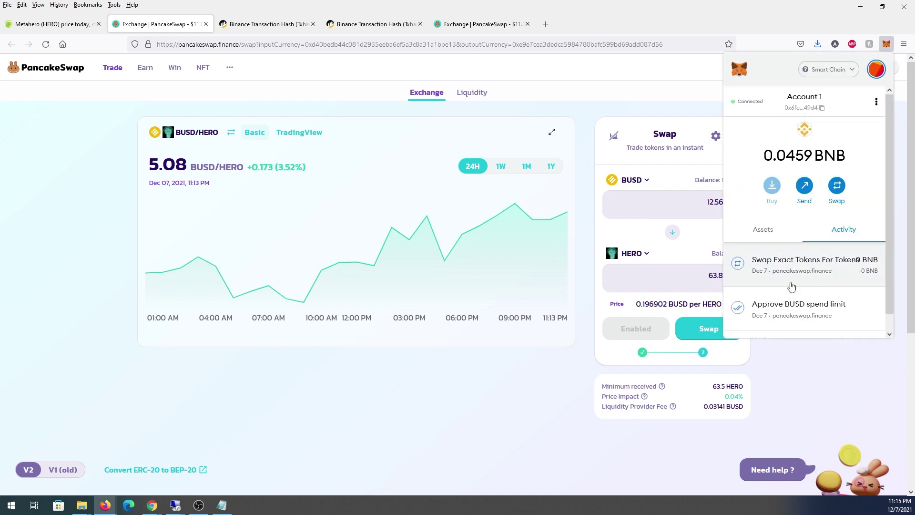
{"action": "scroll", "coordinate": [783, 282], "scroll_direction": "down", "scroll_amount": 1}
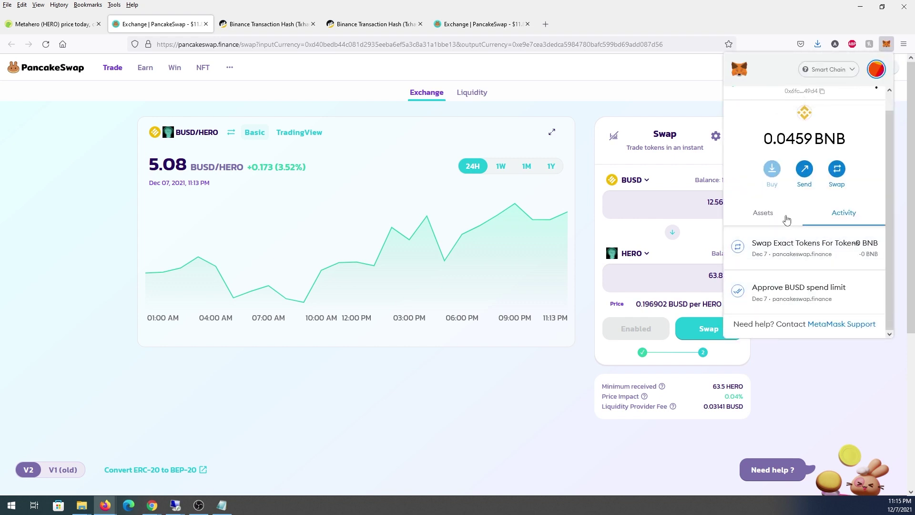
{"action": "left_click", "coordinate": [763, 213]}
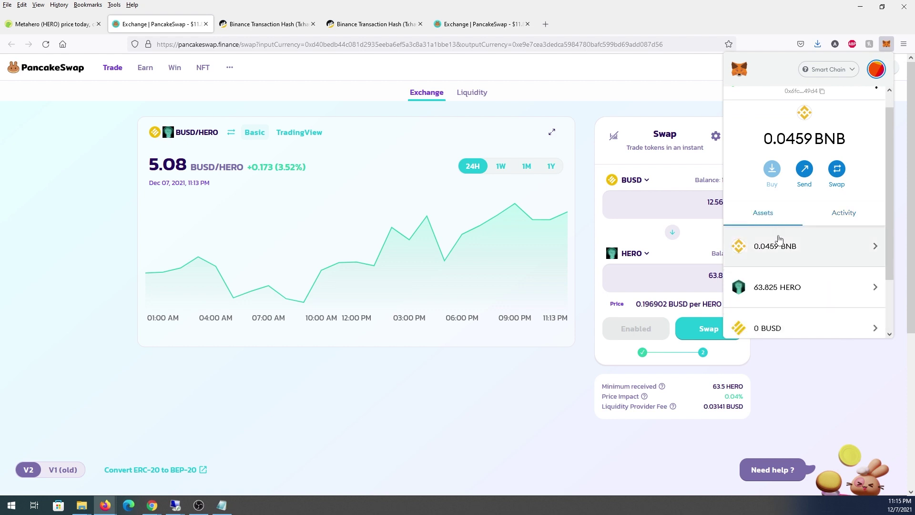
{"action": "scroll", "coordinate": [783, 261], "scroll_direction": "down", "scroll_amount": 1}
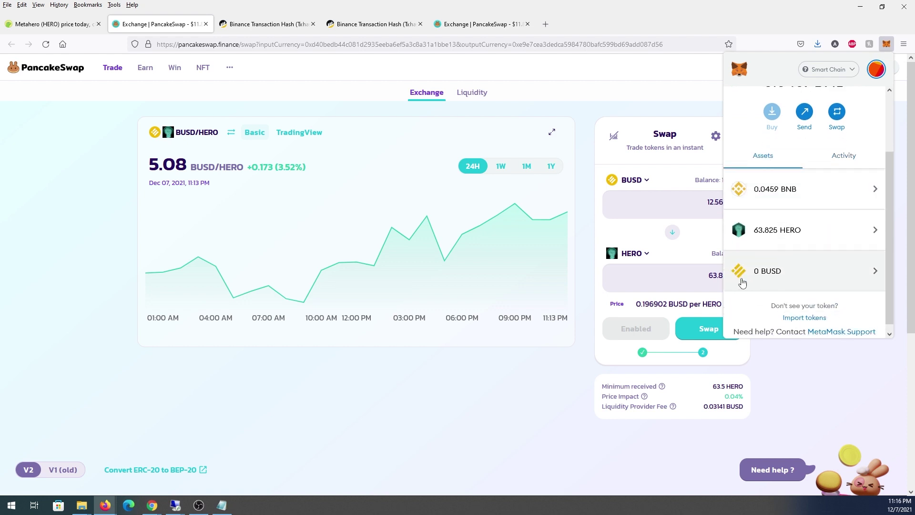
{"action": "scroll", "coordinate": [796, 279], "scroll_direction": "up", "scroll_amount": 1}
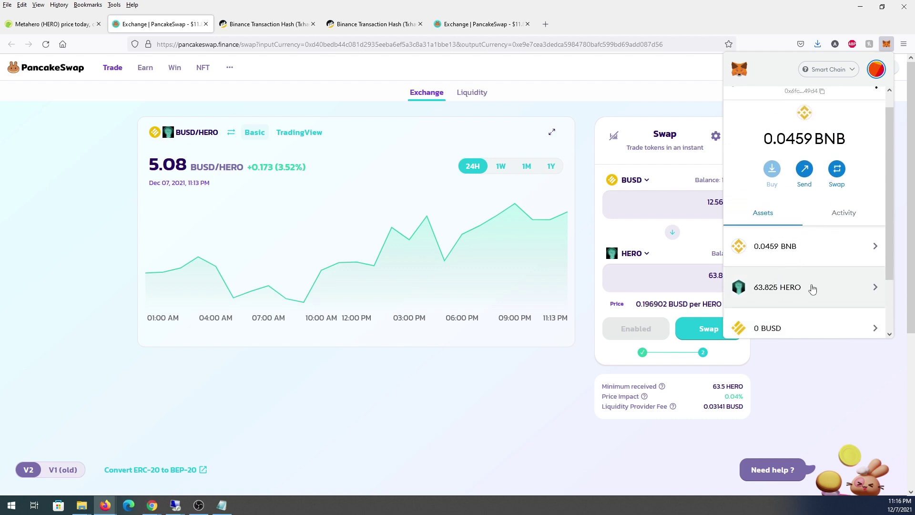